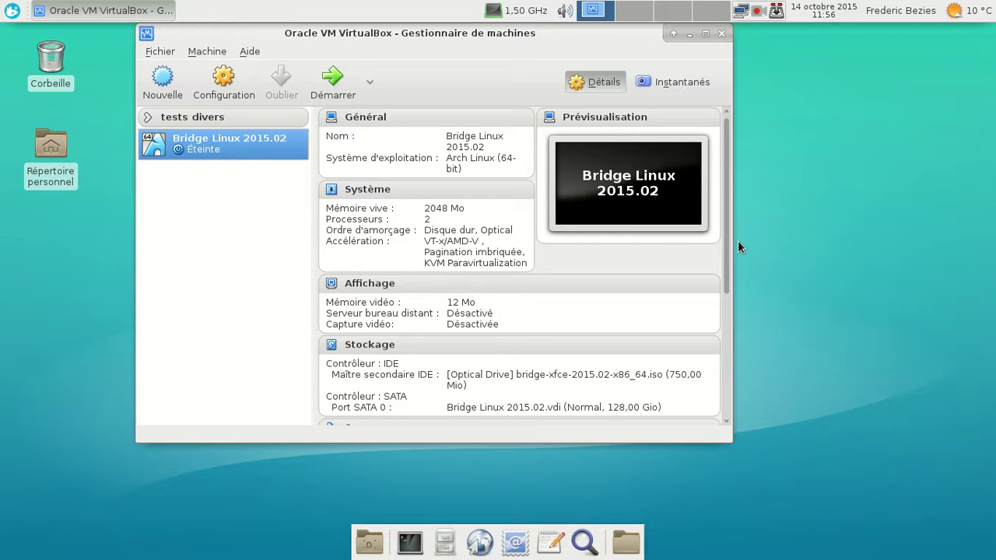
Step: Start the Bridge Linux 2015.02 virtual machine and boot its default Bridge Linux (rolling) entry
{"action": "left_click", "coordinate": [340, 71]}
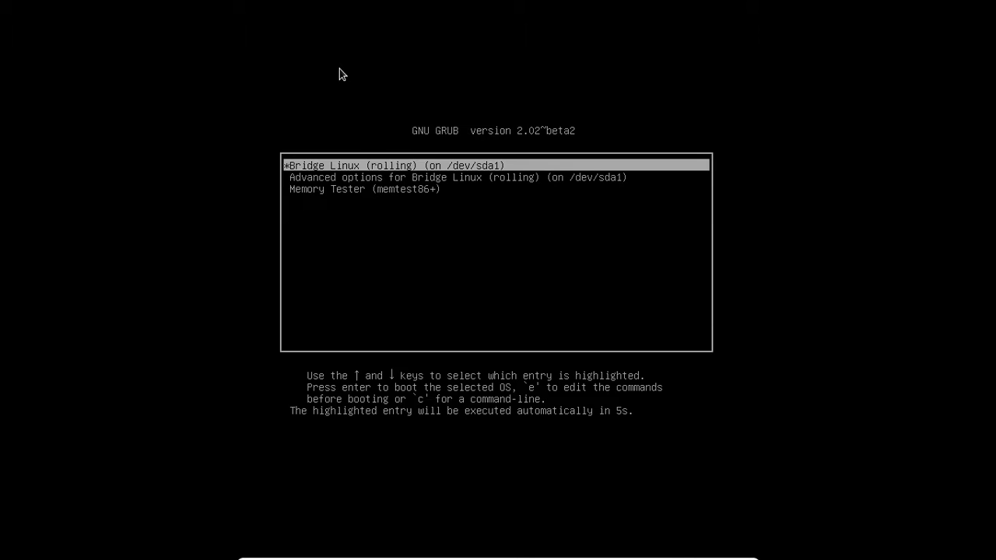
{"action": "key", "text": "Return"}
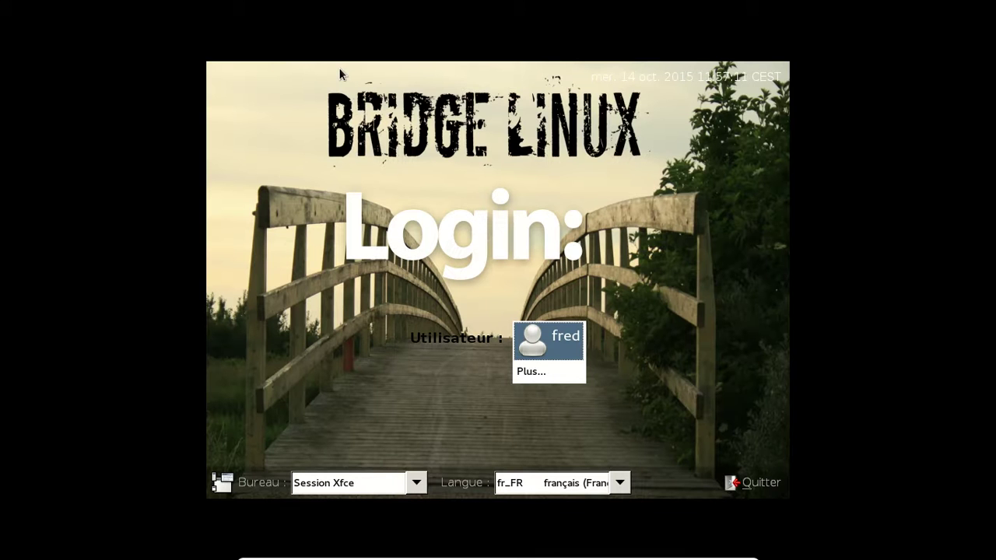
Step: Log in to the listed user account with the account password and dismiss the network connection notification
{"action": "left_click", "coordinate": [546, 332]}
{"action": "type", "text": "********"}
{"action": "key", "text": "Return"}
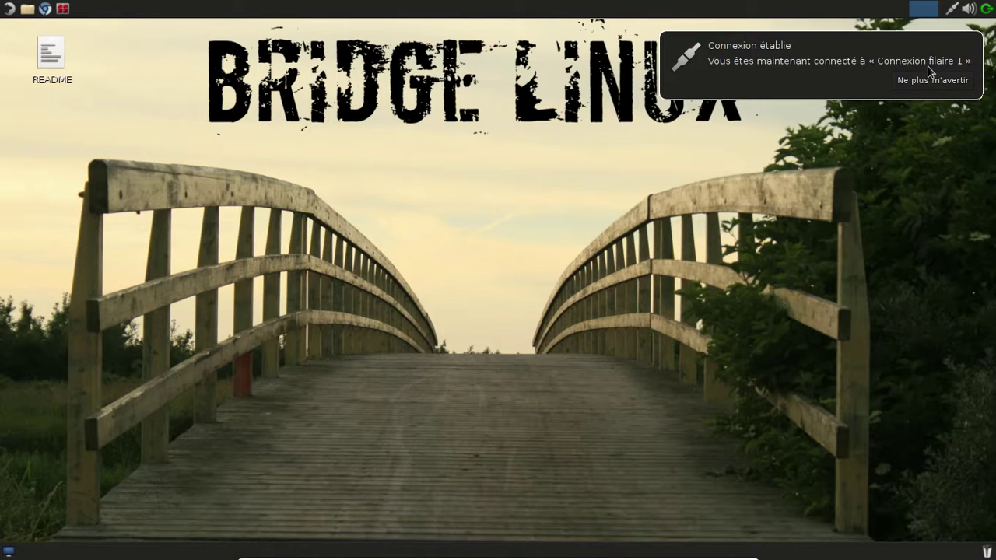
{"action": "left_click", "coordinate": [966, 54]}
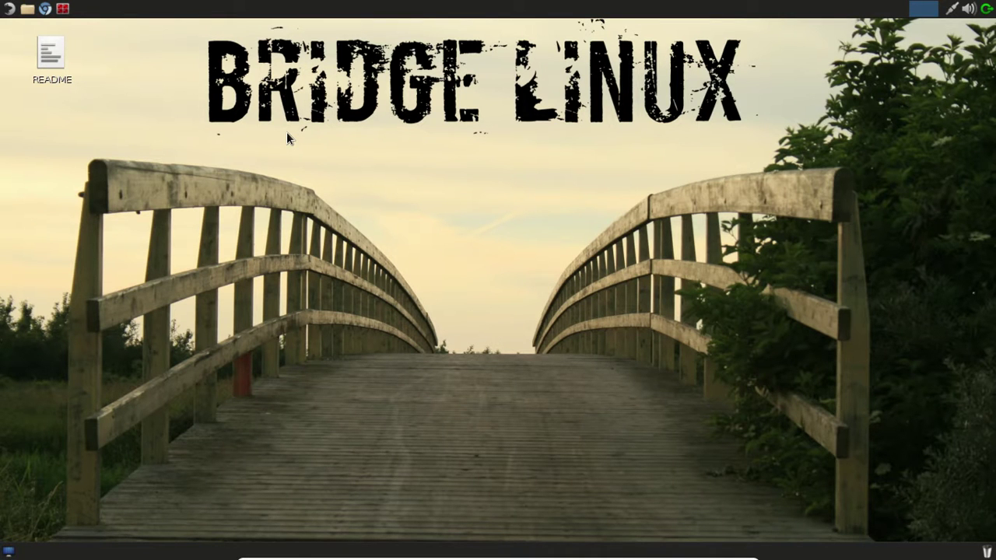
Step: Open the file manager on the home folder, move its window toward the desktop's centre, view the folders and close it
{"action": "left_click", "coordinate": [12, 16]}
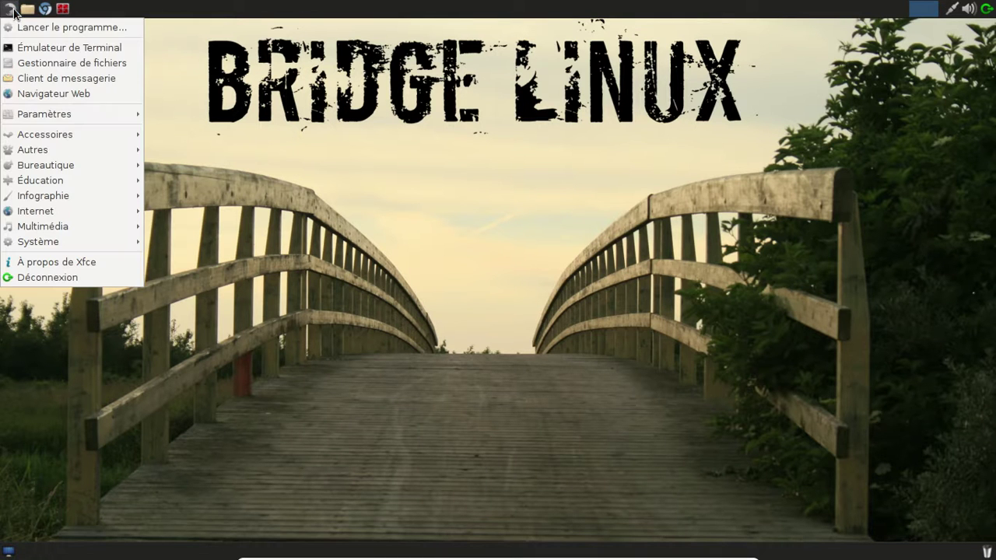
{"action": "left_click", "coordinate": [50, 67]}
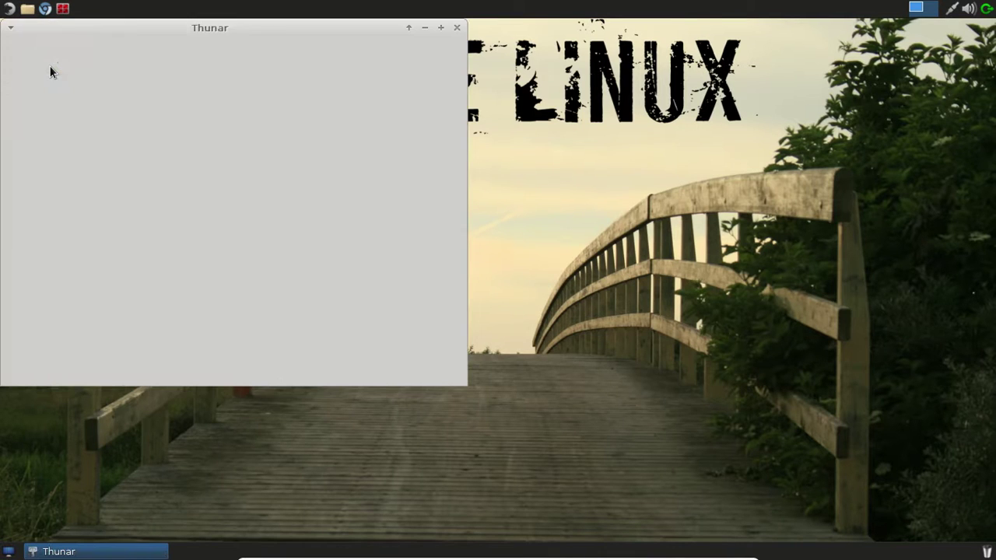
{"action": "left_click_drag", "start_coordinate": [245, 31], "coordinate": [451, 80]}
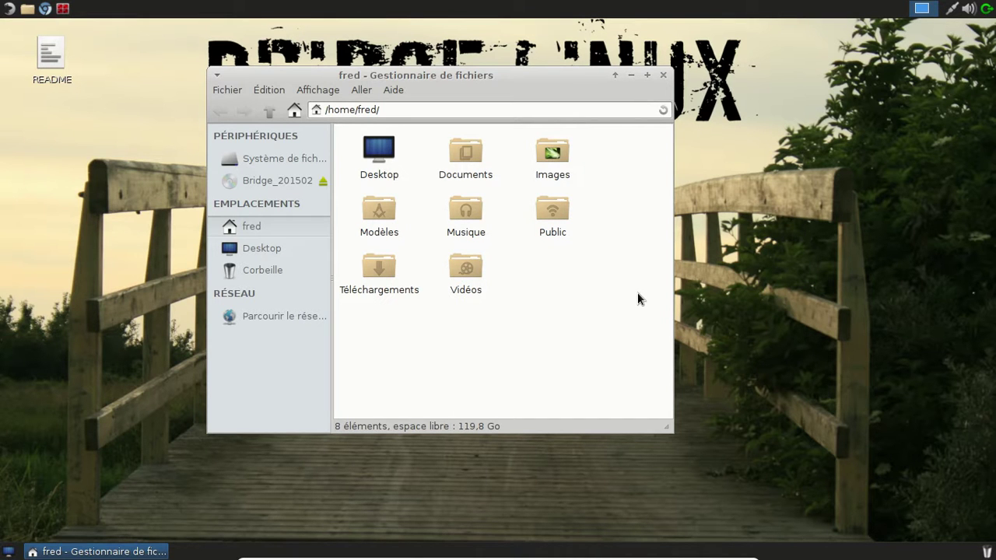
{"action": "left_click", "coordinate": [663, 75]}
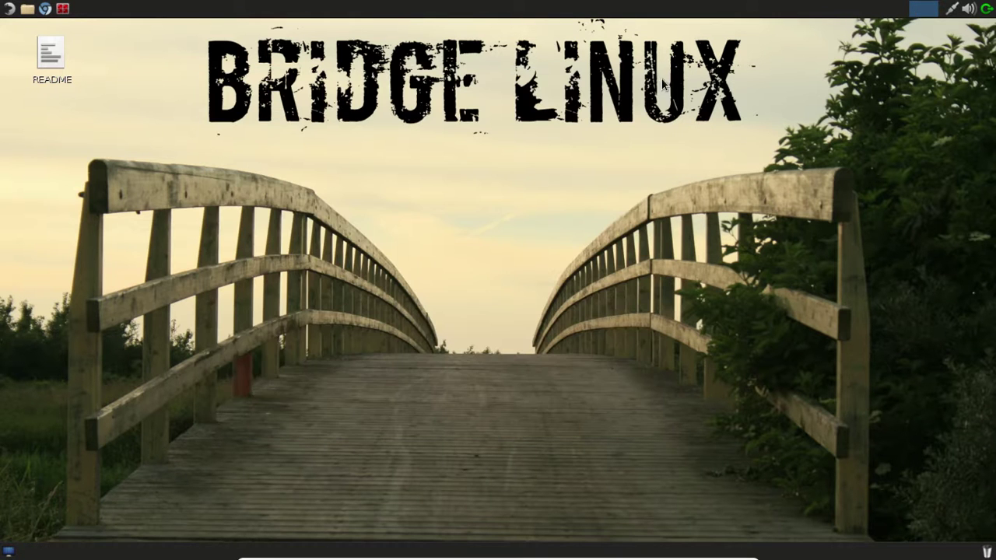
Step: Look through the installed application categories, view the information about the Xfce desktop environment, and close it
{"action": "left_click", "coordinate": [8, 9]}
{"action": "mouse_move", "coordinate": [54, 139]}
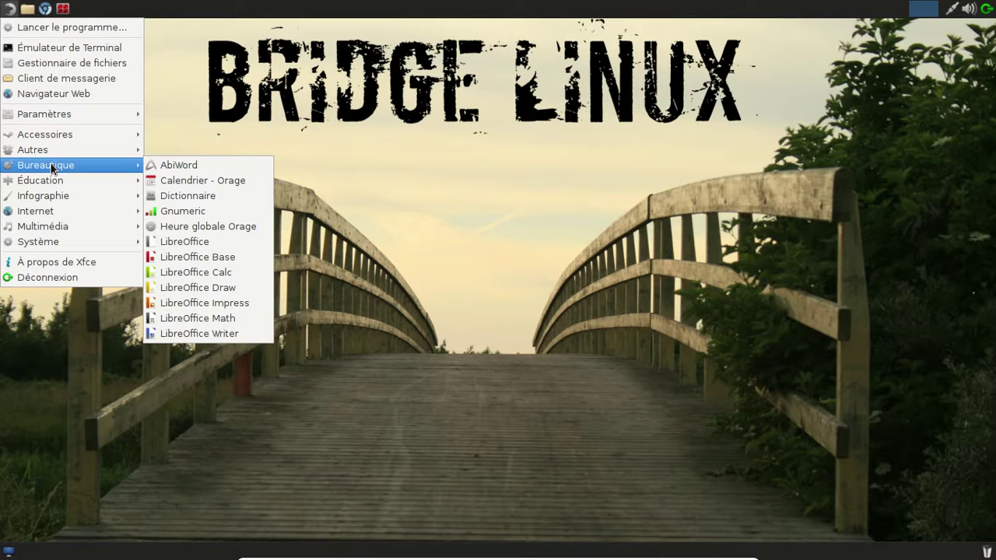
{"action": "mouse_move", "coordinate": [49, 199]}
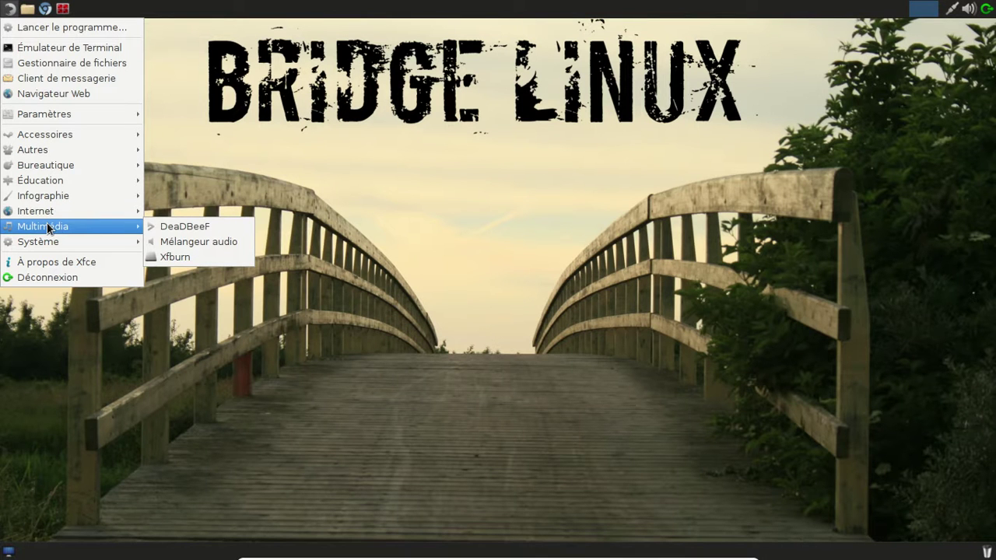
{"action": "mouse_move", "coordinate": [91, 244]}
{"action": "mouse_move", "coordinate": [85, 138]}
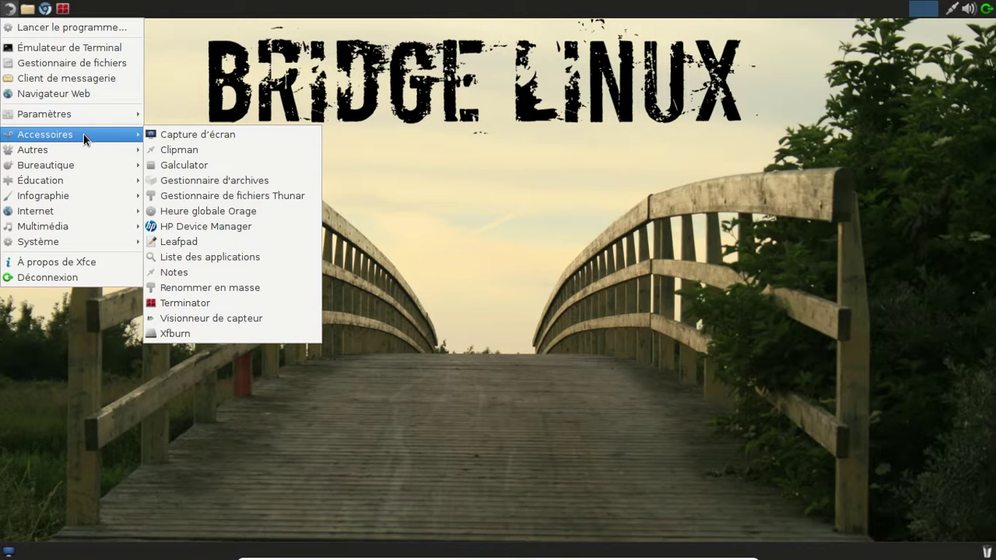
{"action": "left_click", "coordinate": [83, 262]}
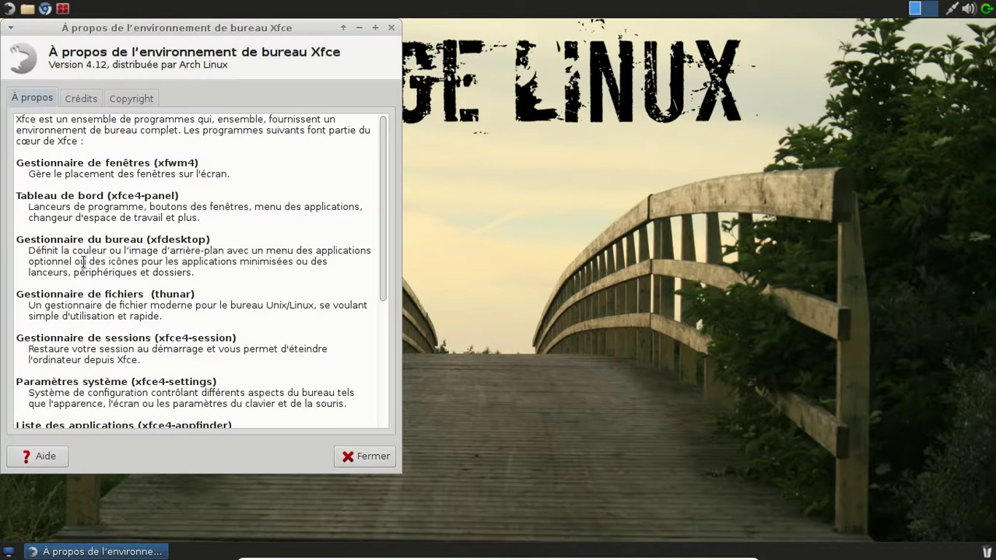
{"action": "left_click", "coordinate": [392, 28]}
Step: View the display settings (Affichage) for the monitor and close them without changes
{"action": "left_click", "coordinate": [10, 9]}
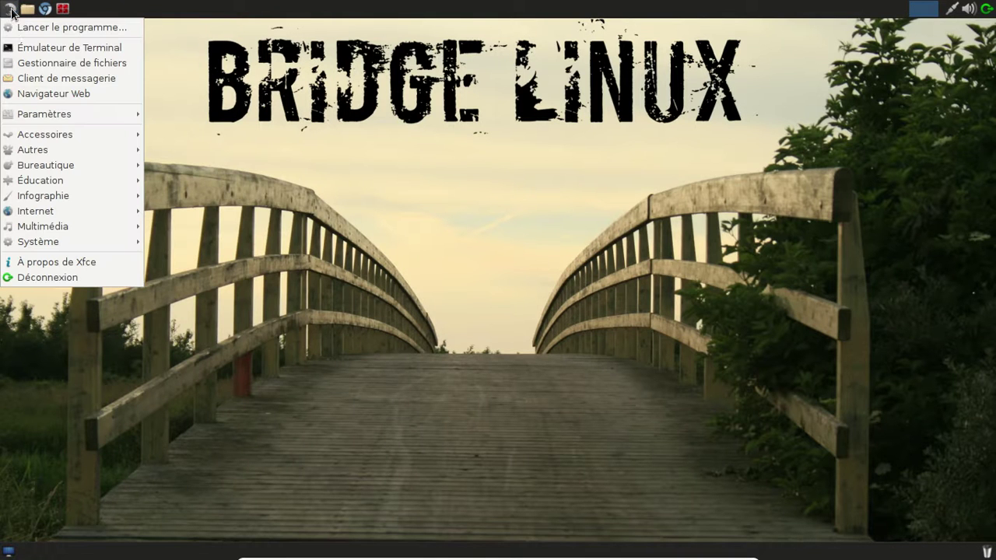
{"action": "mouse_move", "coordinate": [81, 116]}
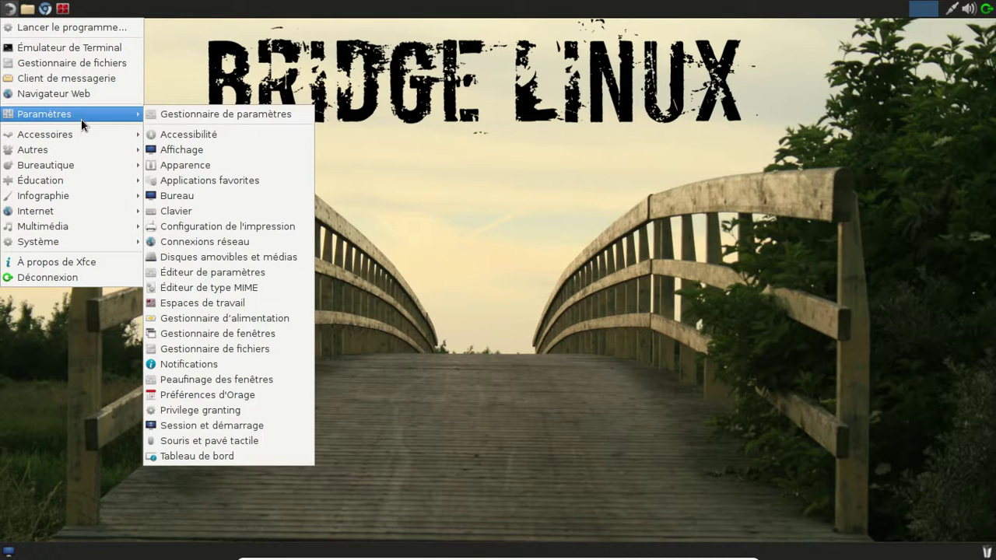
{"action": "left_click", "coordinate": [218, 150]}
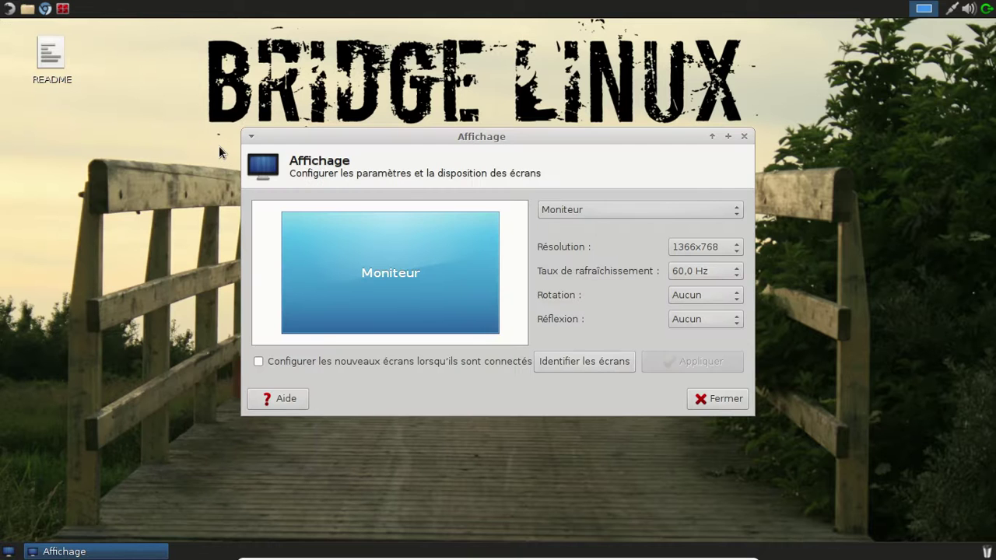
{"action": "left_click", "coordinate": [719, 399]}
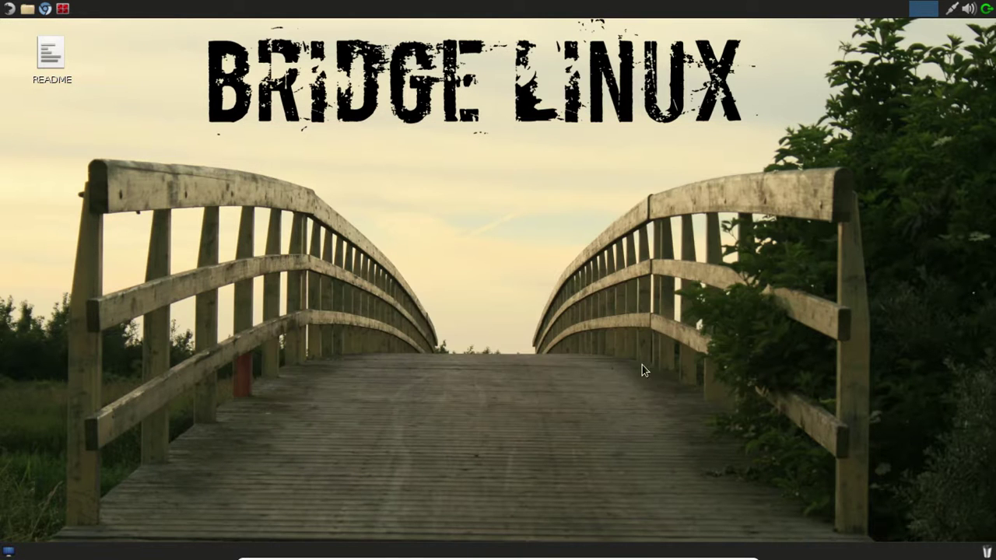
Step: View the available styles and icon themes in the appearance settings (Apparence) and close them
{"action": "left_click", "coordinate": [10, 9]}
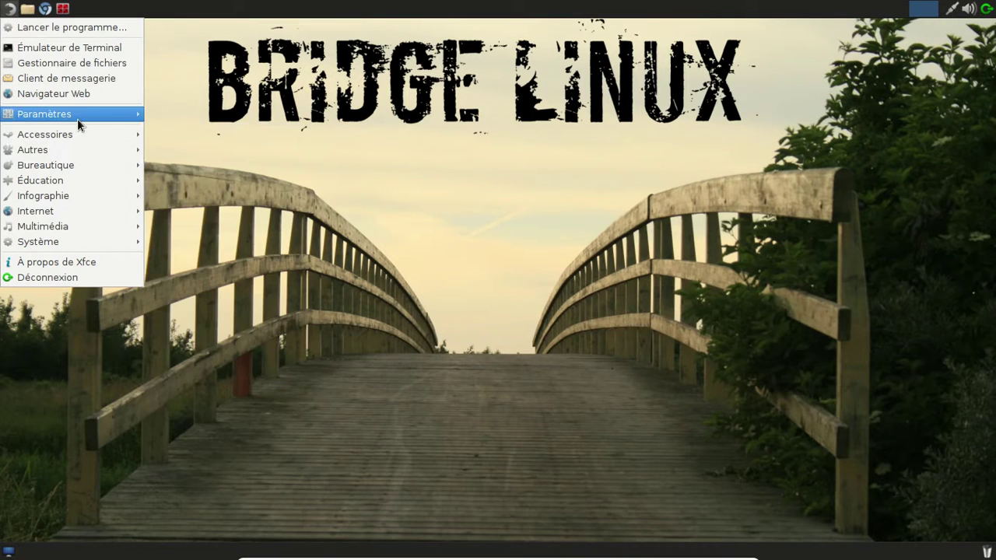
{"action": "mouse_move", "coordinate": [77, 117]}
{"action": "left_click", "coordinate": [211, 165]}
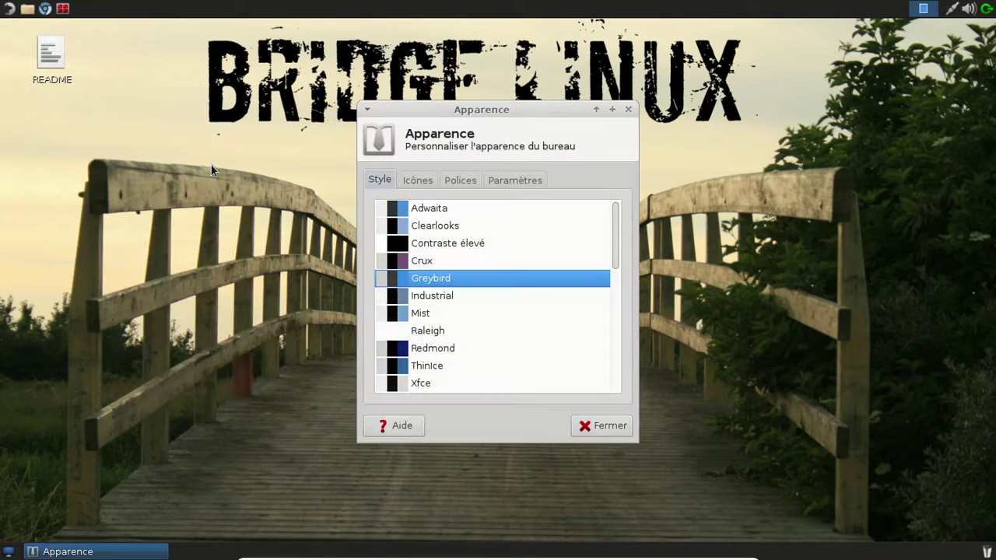
{"action": "left_click", "coordinate": [425, 180]}
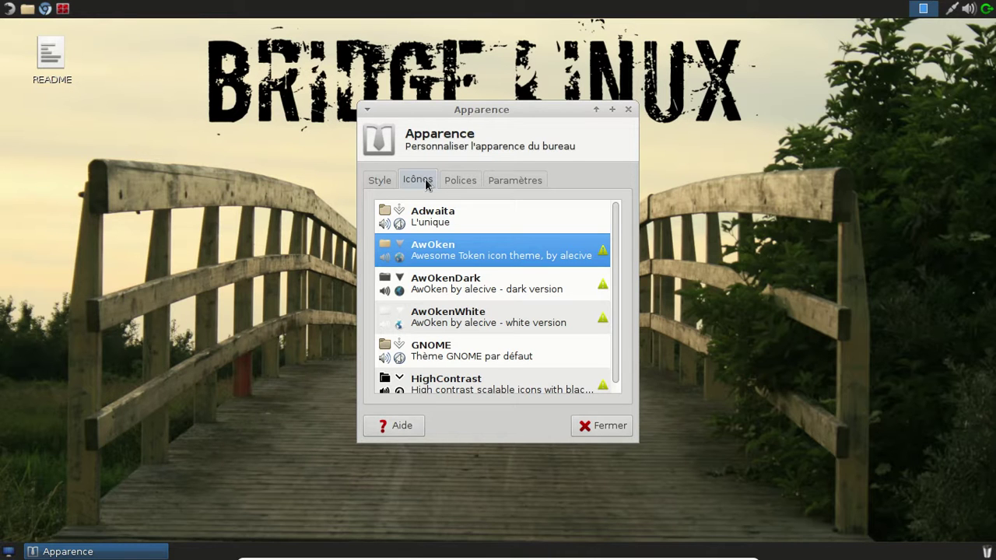
{"action": "left_click", "coordinate": [628, 110]}
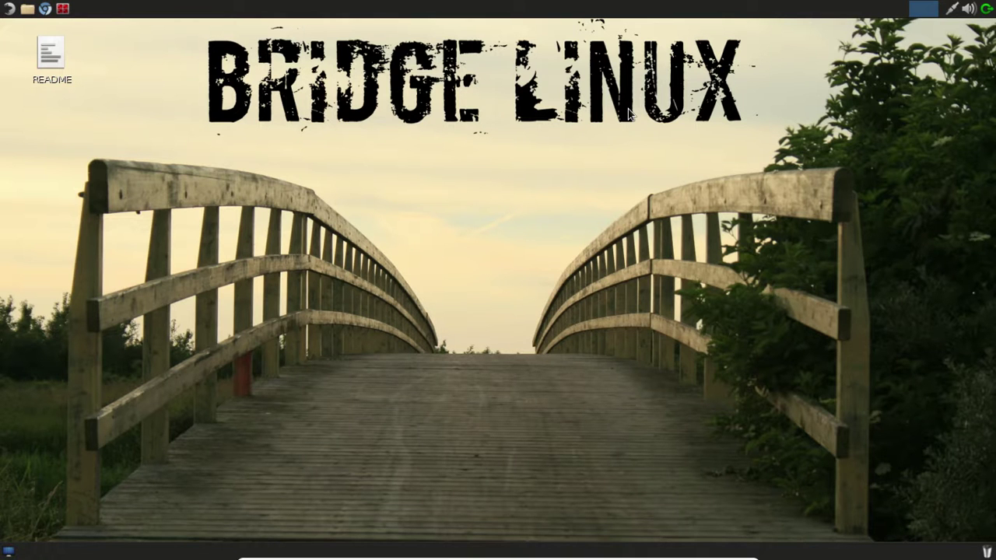
Step: Launch LibreOffice Writer, check its version information, and close the program
{"action": "left_click", "coordinate": [7, 11]}
{"action": "mouse_move", "coordinate": [104, 165]}
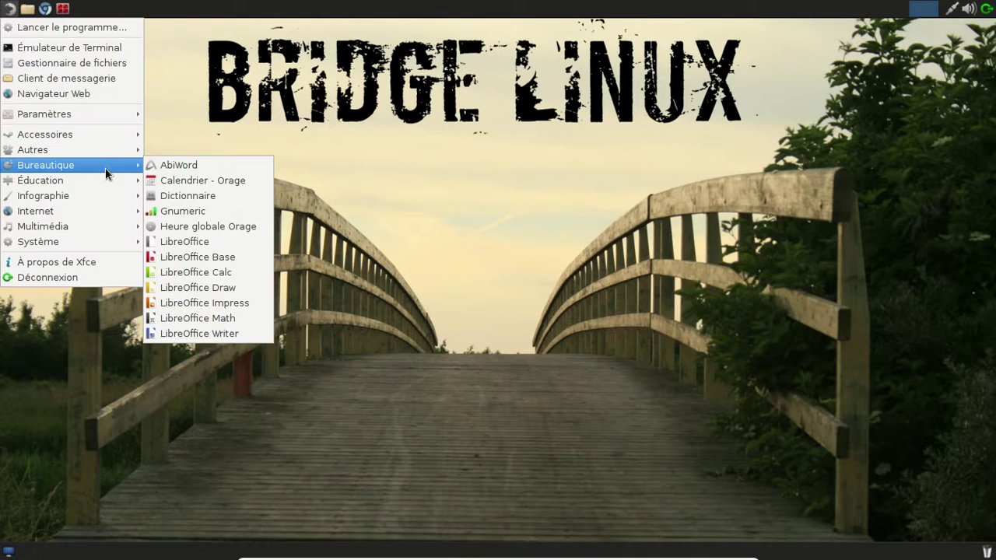
{"action": "left_click", "coordinate": [231, 335]}
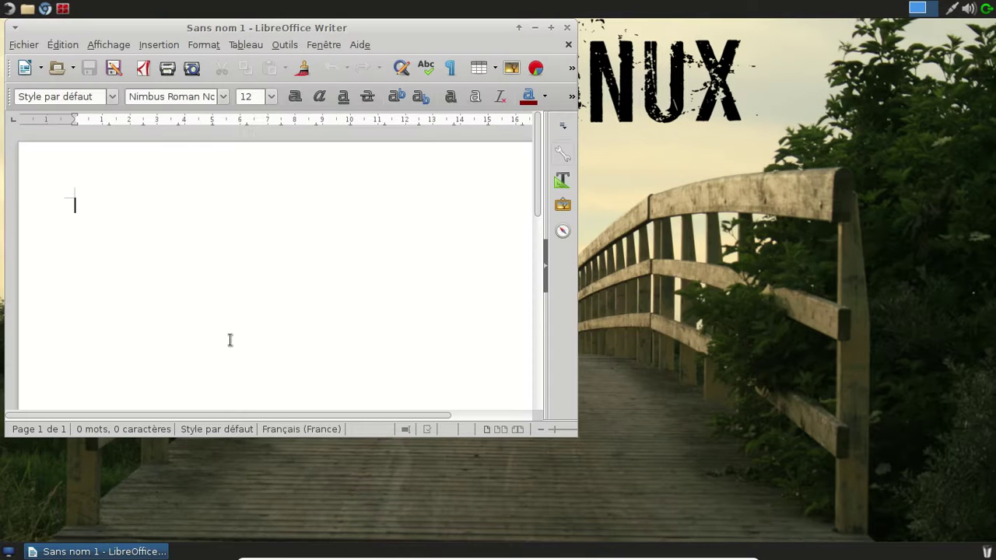
{"action": "left_click", "coordinate": [359, 44]}
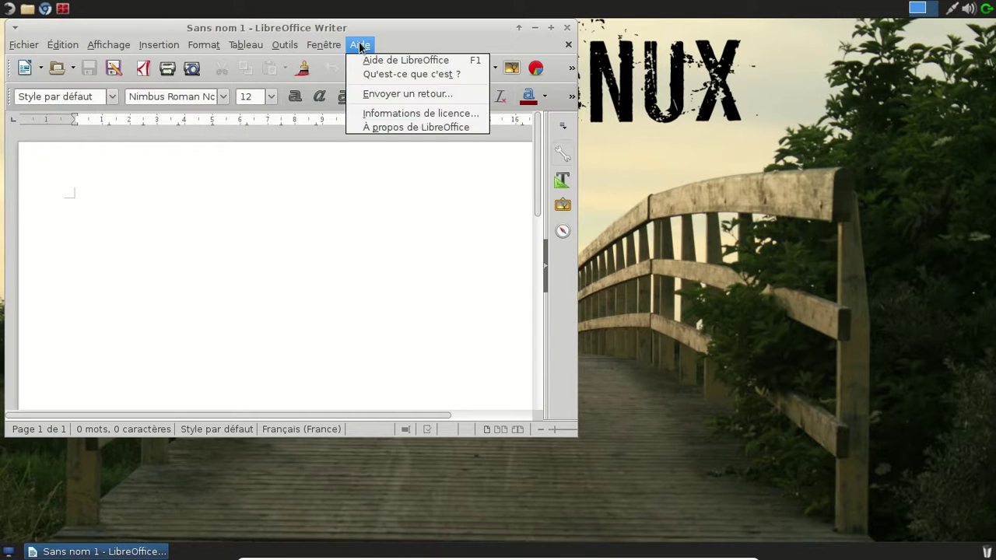
{"action": "left_click", "coordinate": [387, 128]}
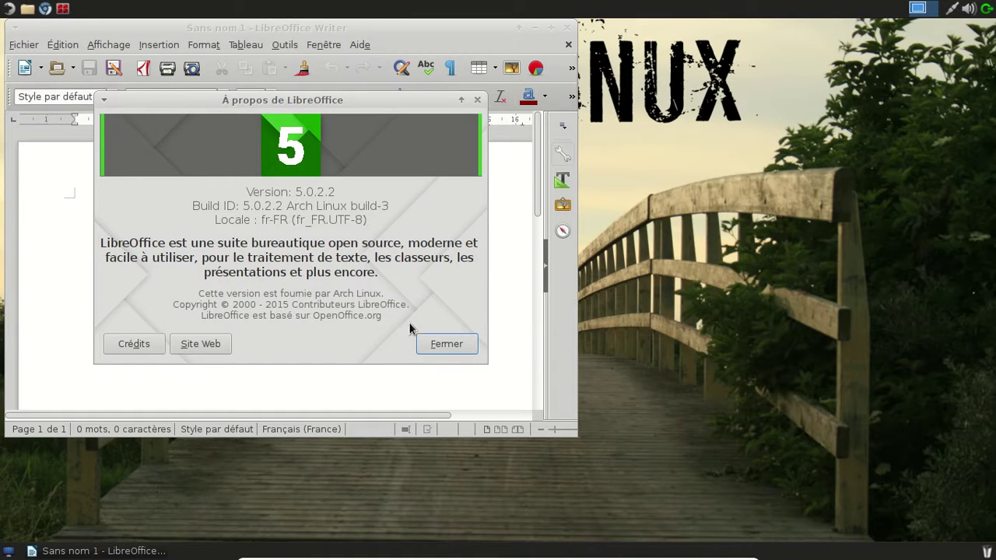
{"action": "left_click", "coordinate": [435, 343]}
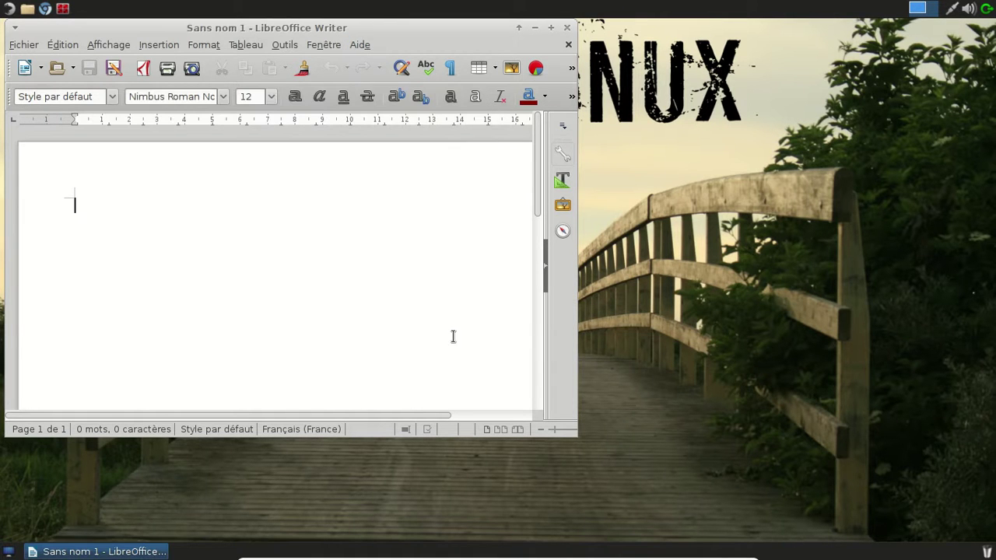
{"action": "left_click", "coordinate": [567, 28]}
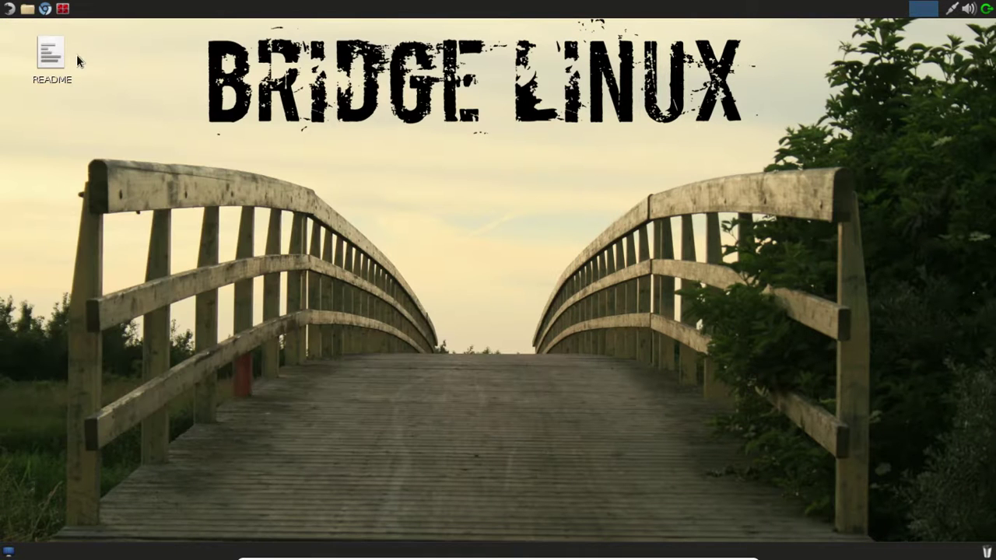
Step: Open a terminal and move its window toward the centre of the desktop
{"action": "left_click", "coordinate": [14, 11]}
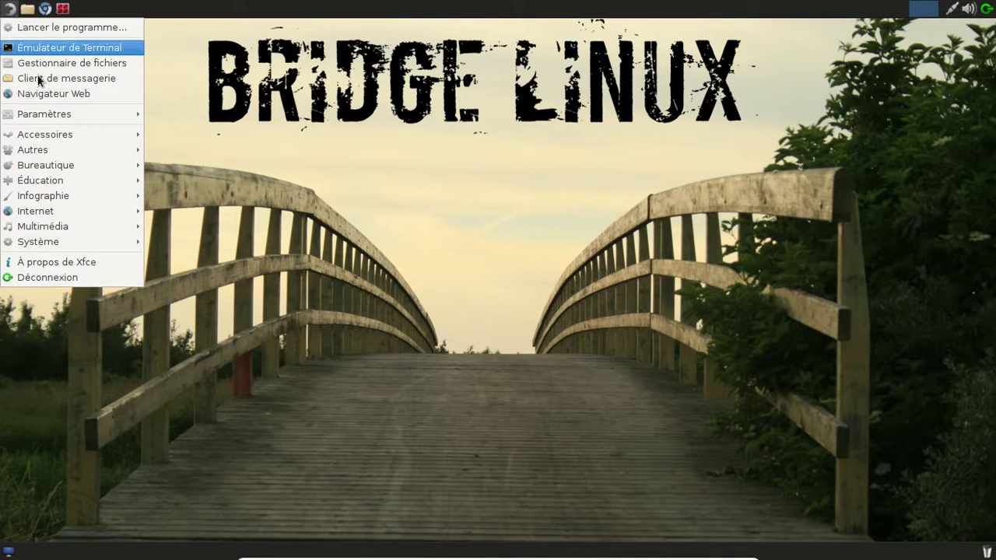
{"action": "mouse_move", "coordinate": [91, 242]}
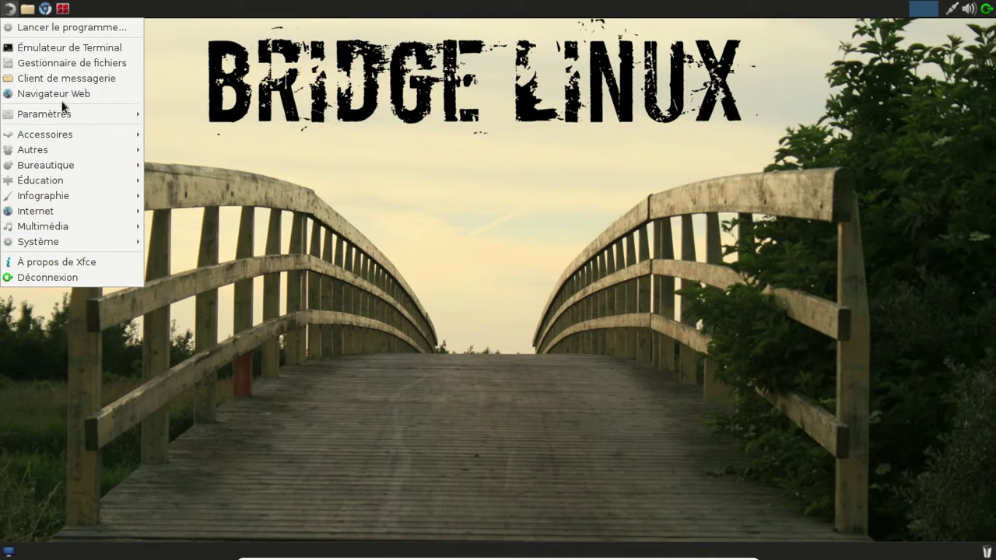
{"action": "left_click", "coordinate": [57, 47]}
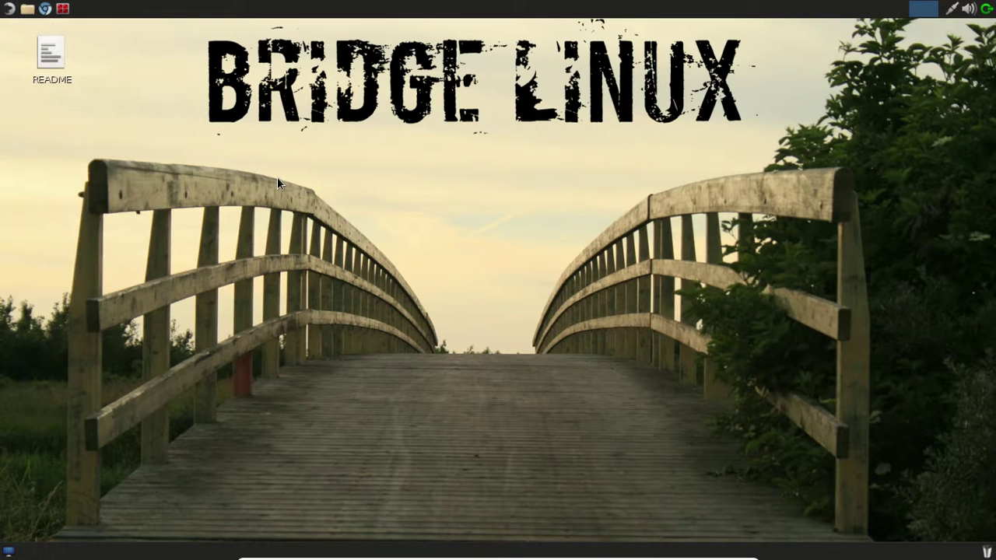
{"action": "left_click_drag", "start_coordinate": [253, 25], "coordinate": [479, 88]}
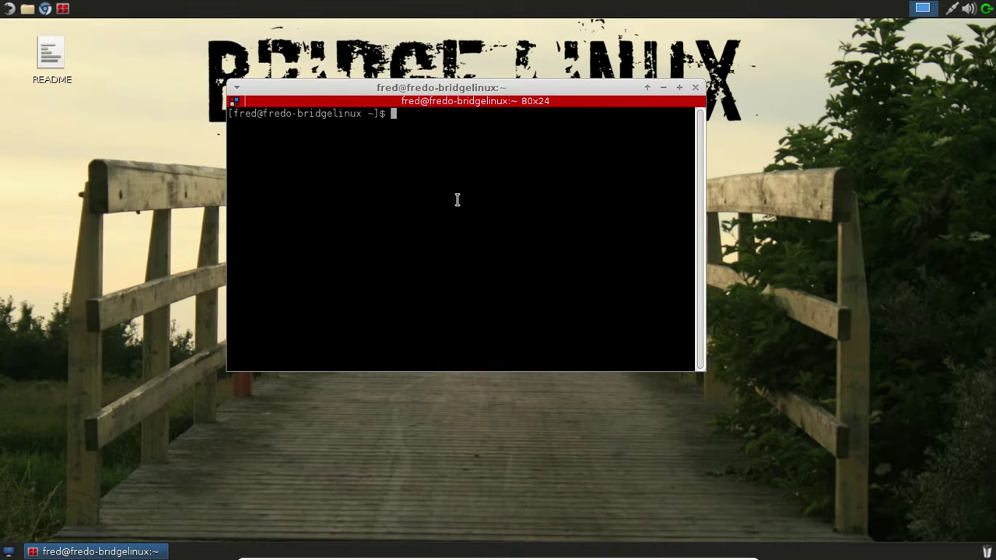
Step: Install the media player with sudo pacman -S gnome-mplayer, accepting the installation
{"action": "type", "text": "sudo pacman -S gnome-mplayer"}
{"action": "key", "text": "Return"}
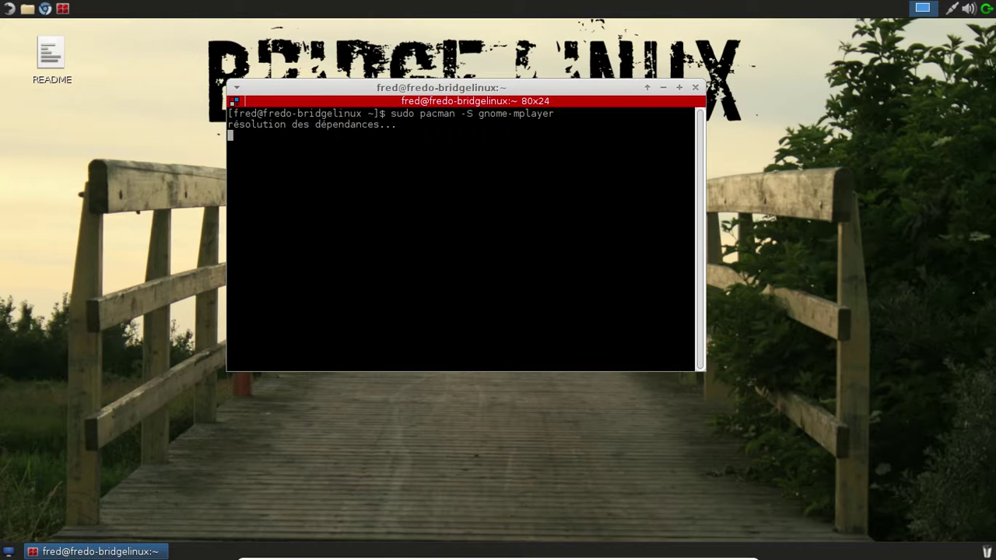
{"action": "key", "text": "Return"}
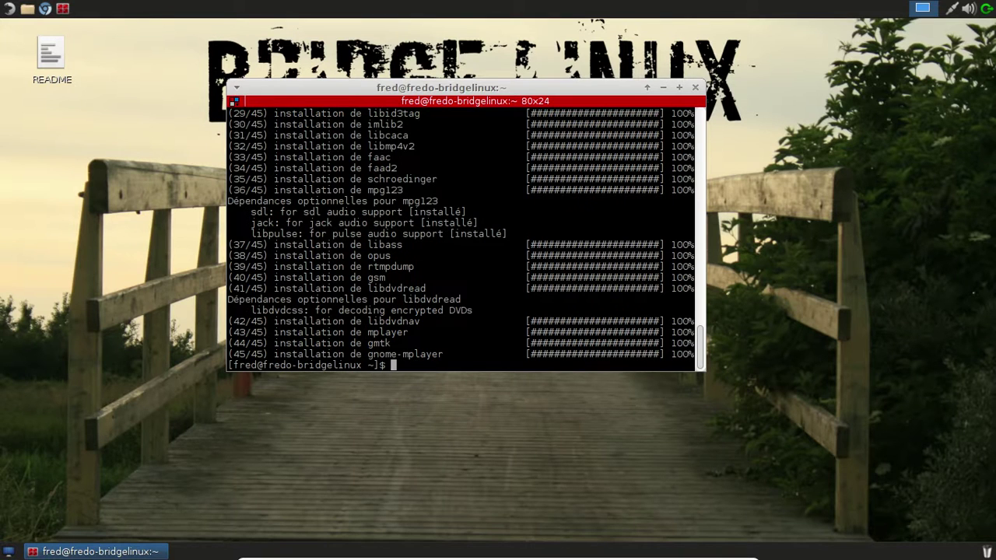
Step: Run pacaur without arguments, display its help with pacaur -h, and review the listed operations from the beginning
{"action": "type", "text": "pacaur"}
{"action": "key", "text": "Return"}
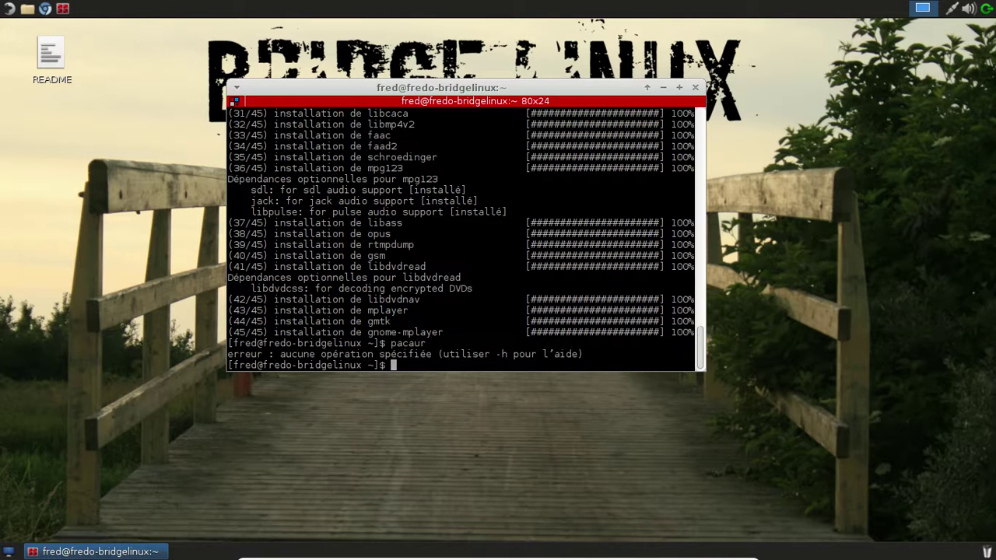
{"action": "key", "text": "Up"}
{"action": "type", "text": "-h"}
{"action": "key", "text": "Return"}
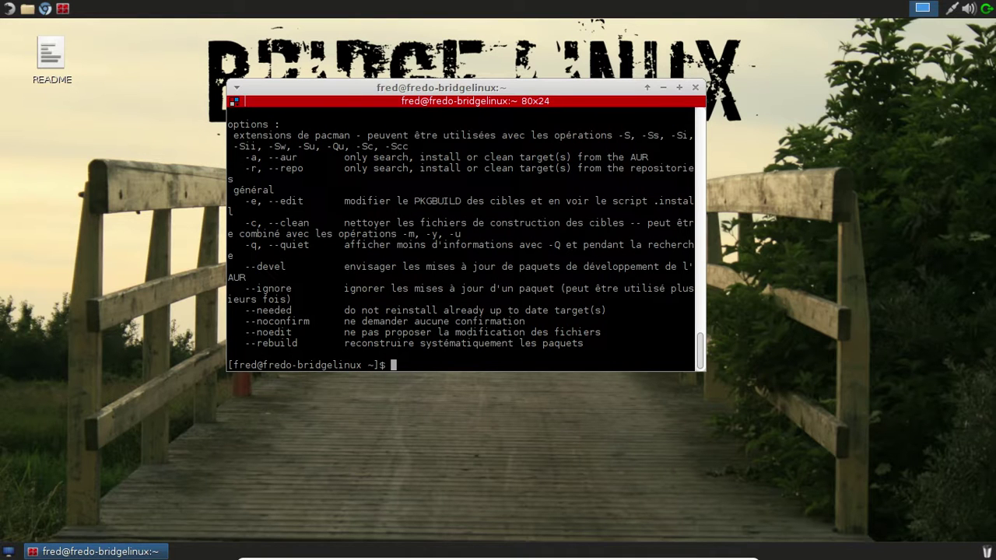
{"action": "scroll", "coordinate": [474, 214], "scroll_direction": "up", "scroll_amount": 6}
{"action": "scroll", "coordinate": [474, 215], "scroll_direction": "up", "scroll_amount": 3}
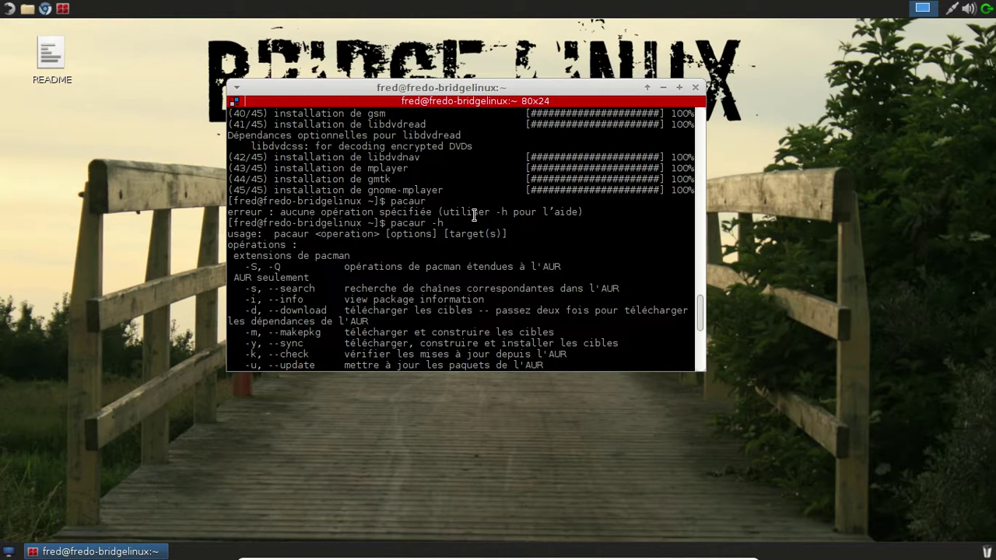
Step: Close the terminal, launch Chromium, and check its version on the About page
{"action": "left_click", "coordinate": [695, 89]}
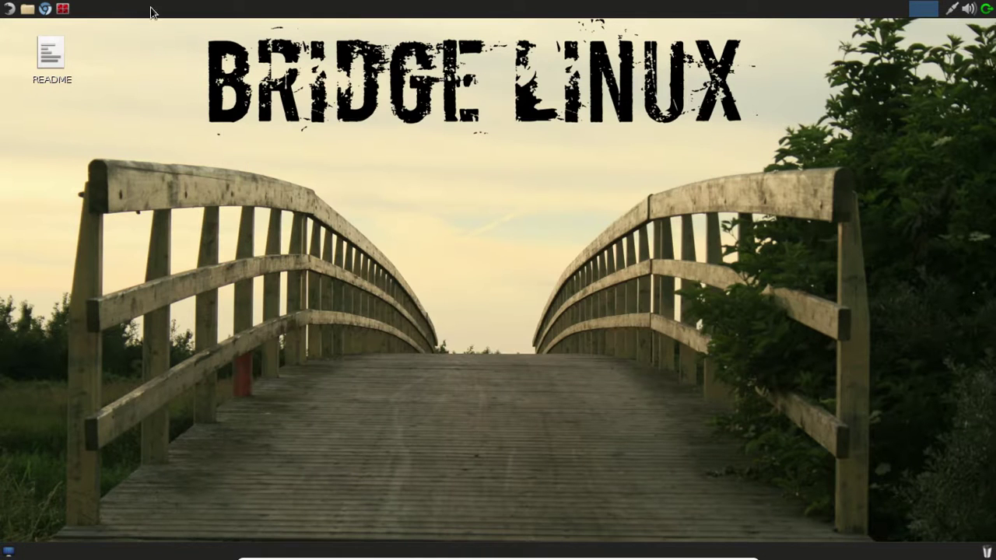
{"action": "left_click", "coordinate": [52, 11]}
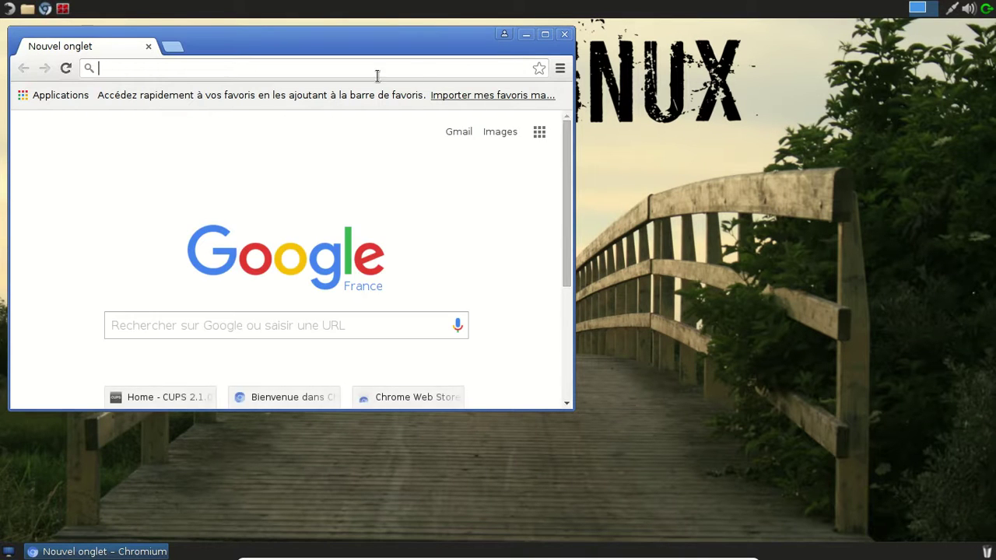
{"action": "left_click", "coordinate": [561, 68]}
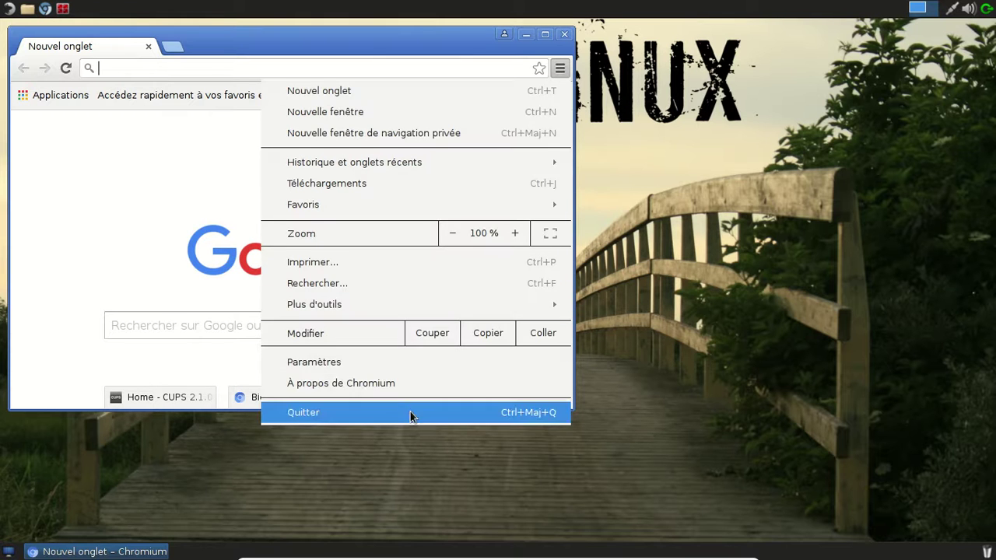
{"action": "left_click", "coordinate": [358, 385]}
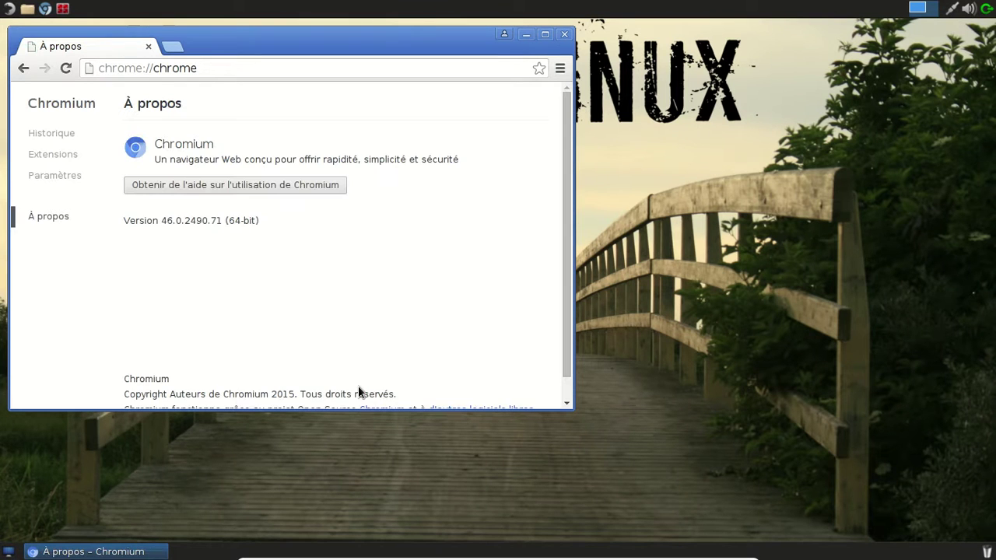
Step: Replace the About page with a new tab and search Google for "bridge linux"
{"action": "left_click", "coordinate": [167, 47]}
{"action": "left_click", "coordinate": [149, 47]}
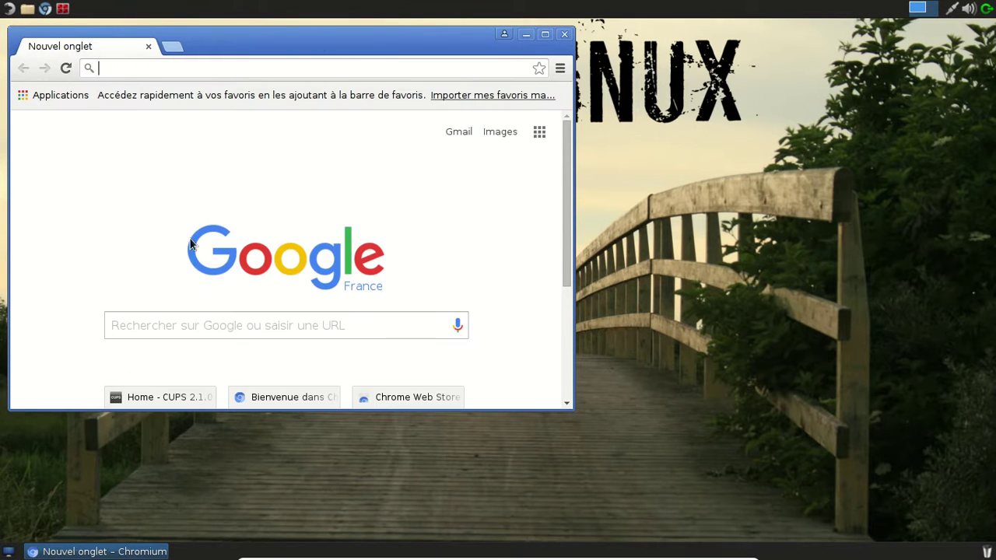
{"action": "left_click", "coordinate": [183, 317]}
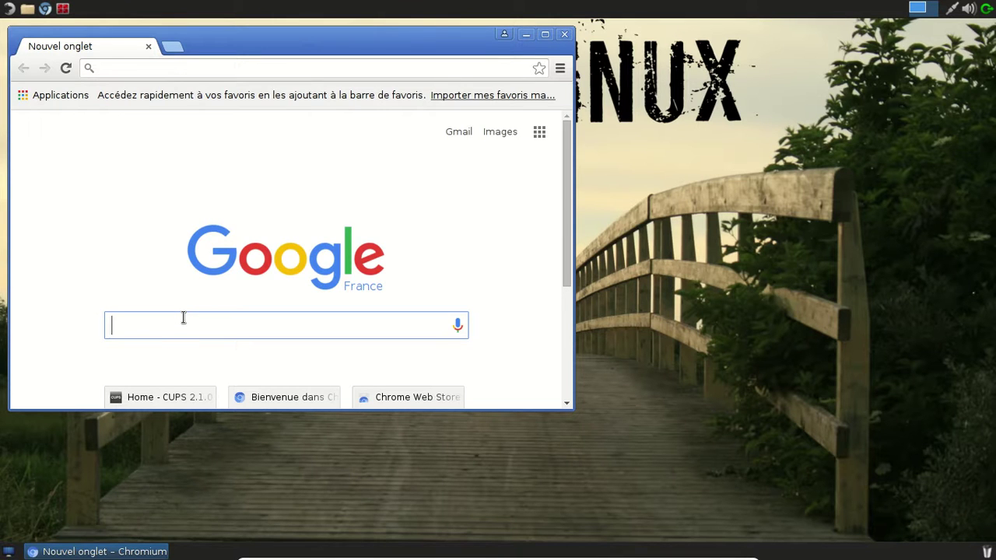
{"action": "type", "text": "bridge linux"}
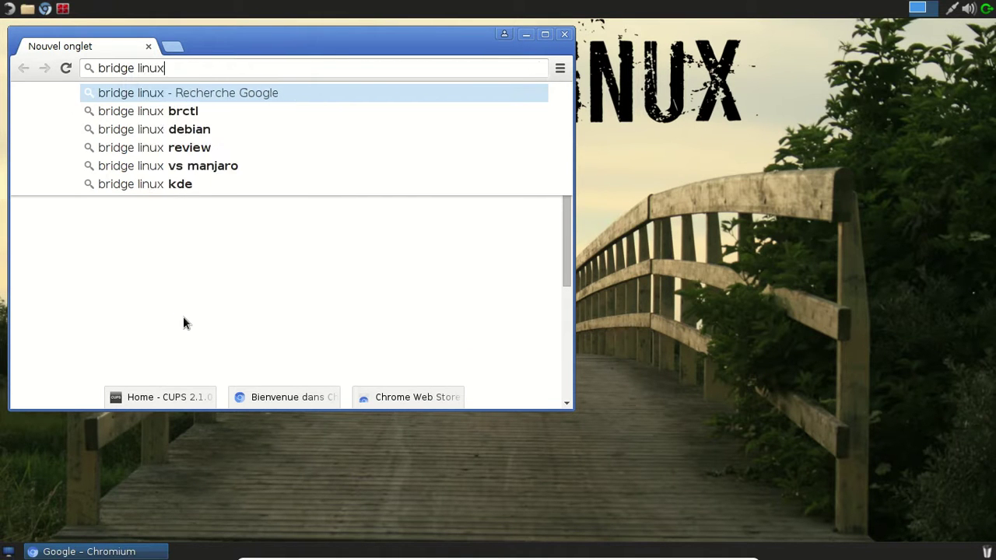
{"action": "key", "text": "Return"}
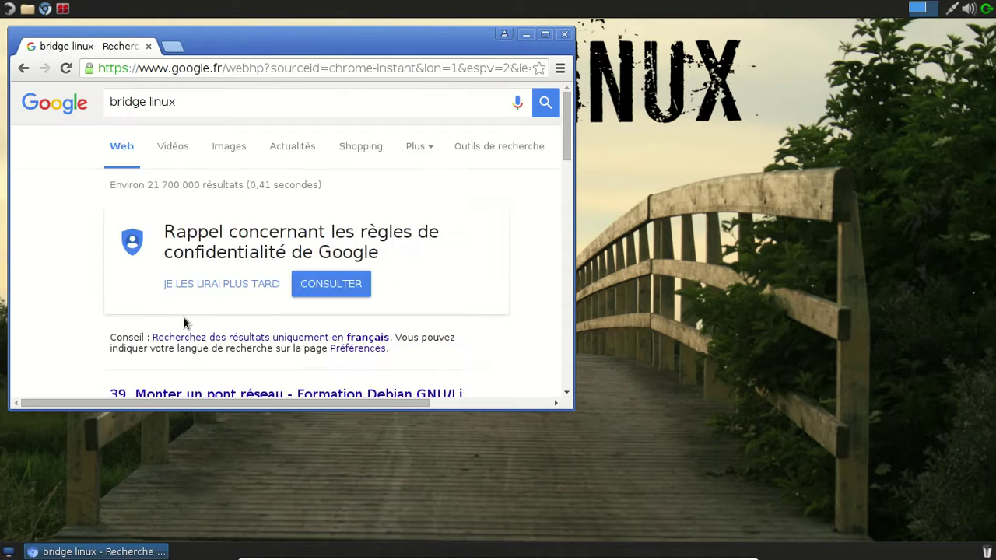
Step: Open the Miller Technologies downloads result, maximize the browser window, and decline the page translation
{"action": "scroll", "coordinate": [183, 316], "scroll_direction": "down", "scroll_amount": 3}
{"action": "scroll", "coordinate": [183, 321], "scroll_direction": "down", "scroll_amount": 5}
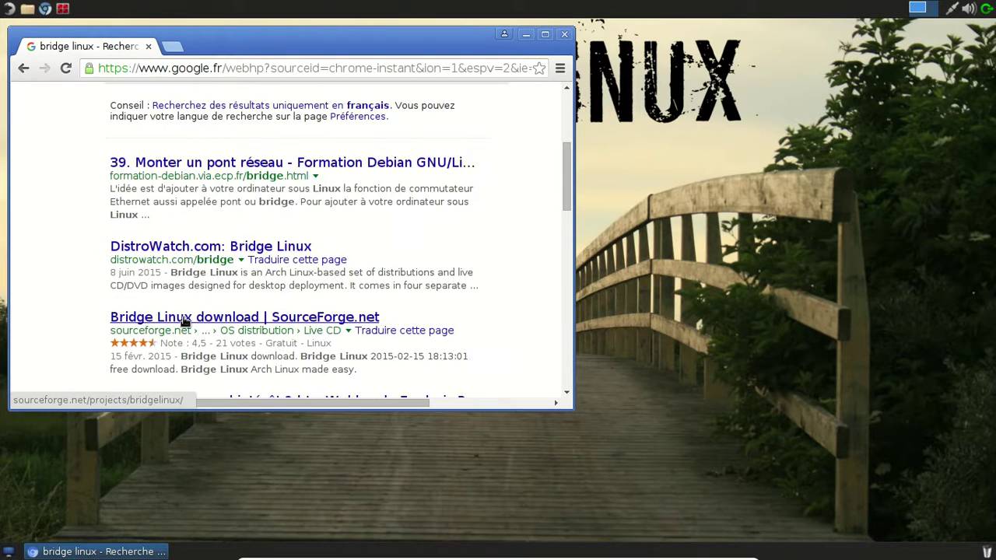
{"action": "scroll", "coordinate": [185, 319], "scroll_direction": "down", "scroll_amount": 4}
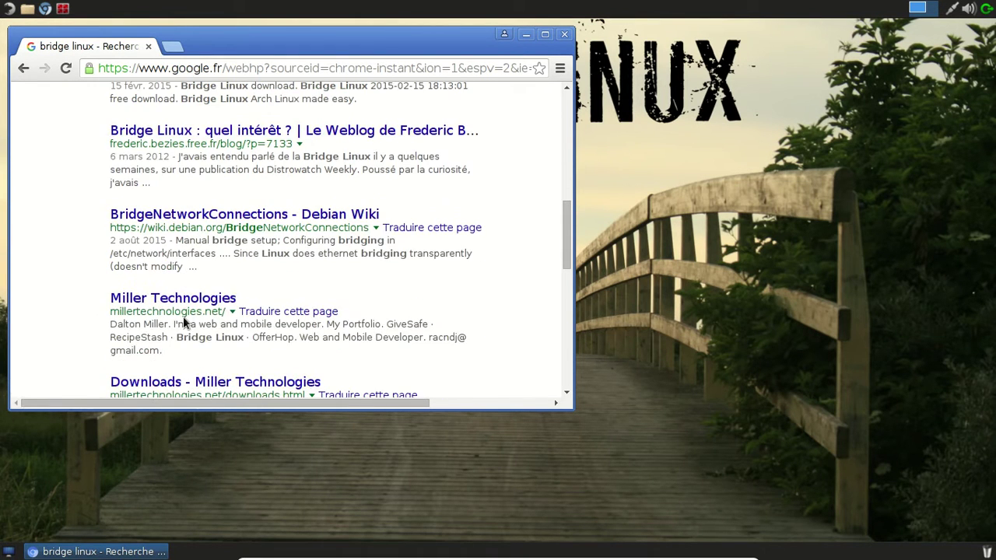
{"action": "scroll", "coordinate": [270, 302], "scroll_direction": "down", "scroll_amount": 2}
{"action": "left_click", "coordinate": [247, 303]}
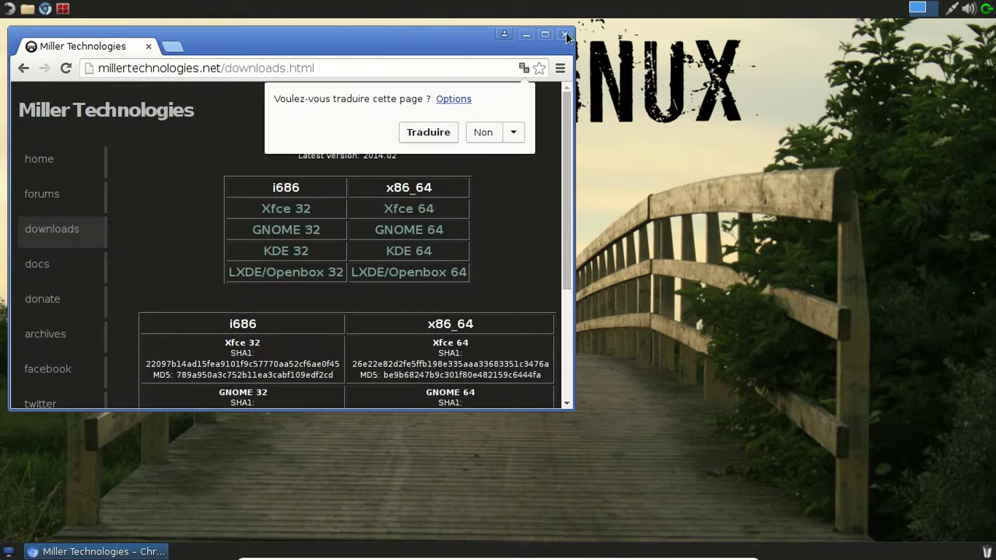
{"action": "left_click", "coordinate": [537, 28]}
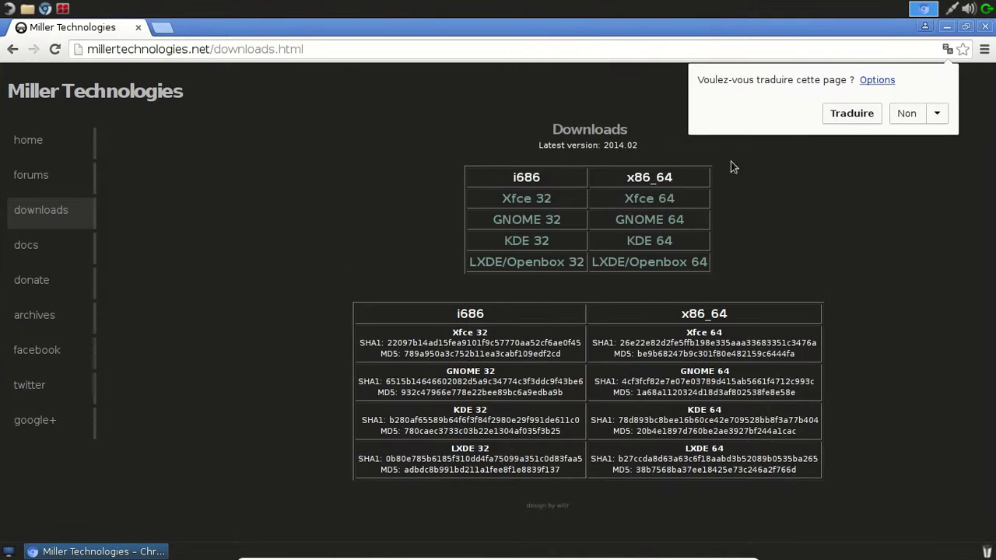
{"action": "left_click", "coordinate": [904, 115]}
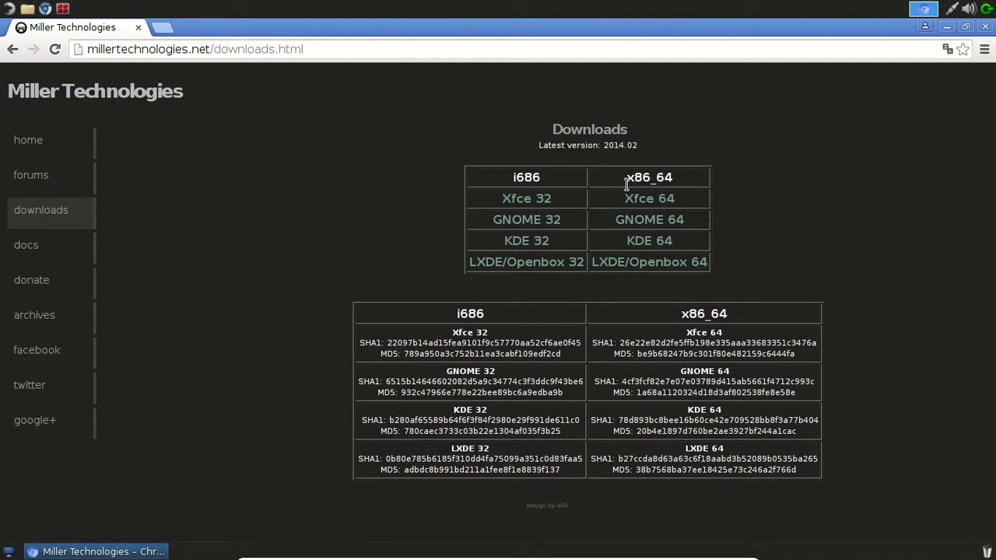
Step: Open the "Bridge 2015.02 Released!" topic in the site forum's Bridge Linux Announcements board, read it, and close the browser
{"action": "left_click", "coordinate": [56, 186]}
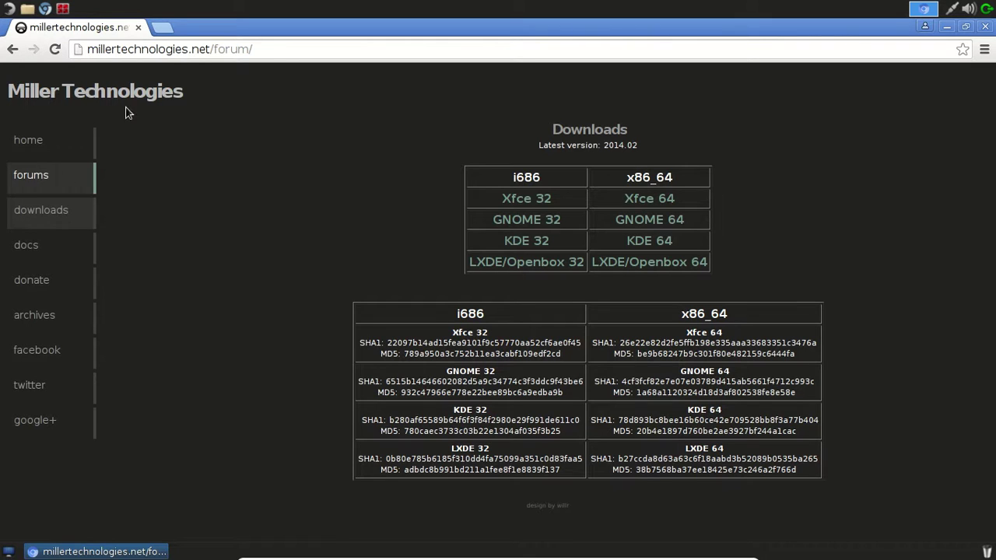
{"action": "left_click", "coordinate": [282, 46]}
{"action": "key", "text": "Return"}
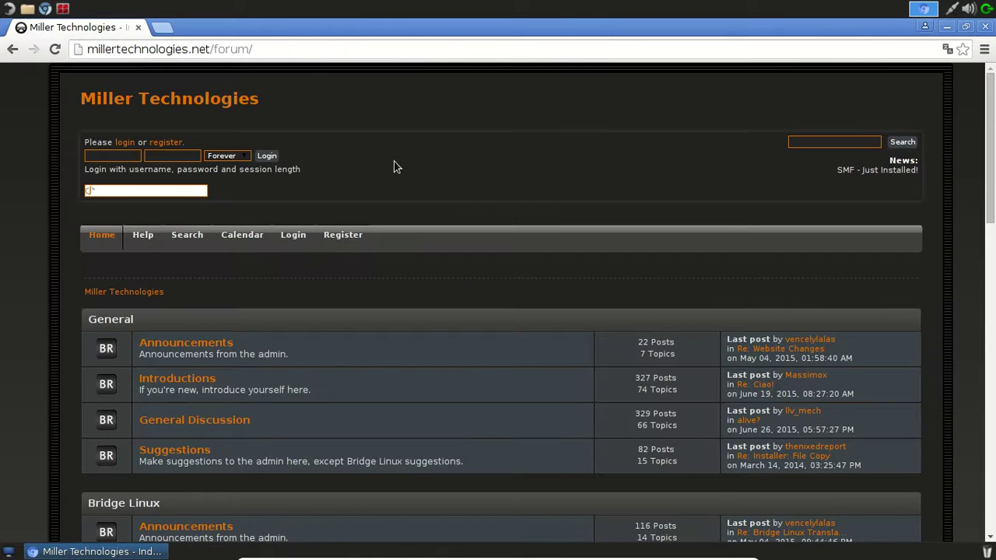
{"action": "scroll", "coordinate": [363, 251], "scroll_direction": "down", "scroll_amount": 3}
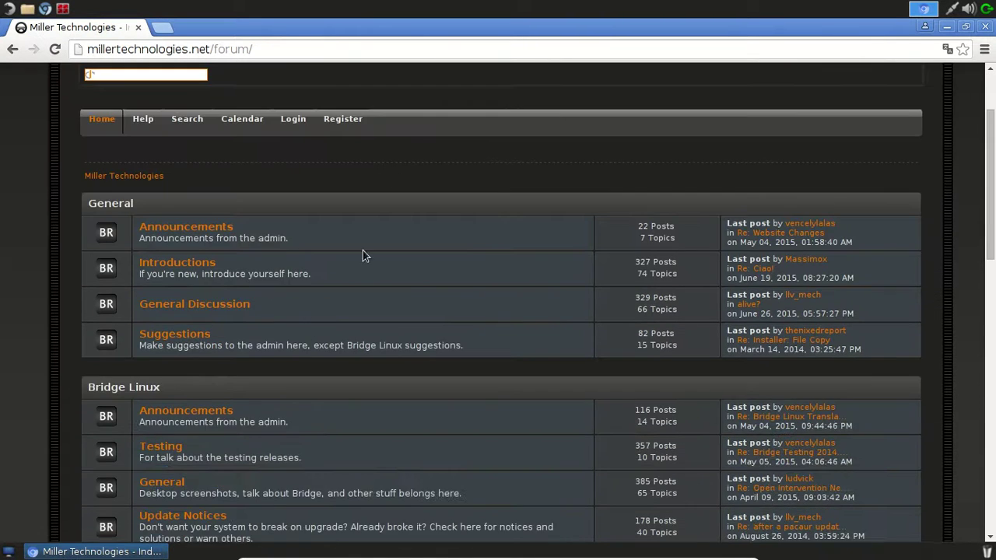
{"action": "left_click", "coordinate": [215, 418]}
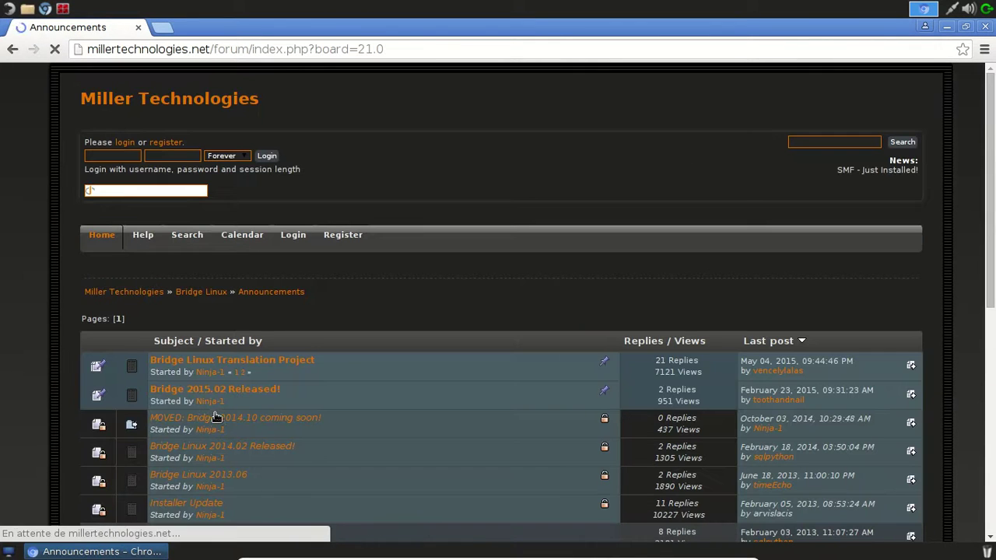
{"action": "left_click", "coordinate": [263, 388]}
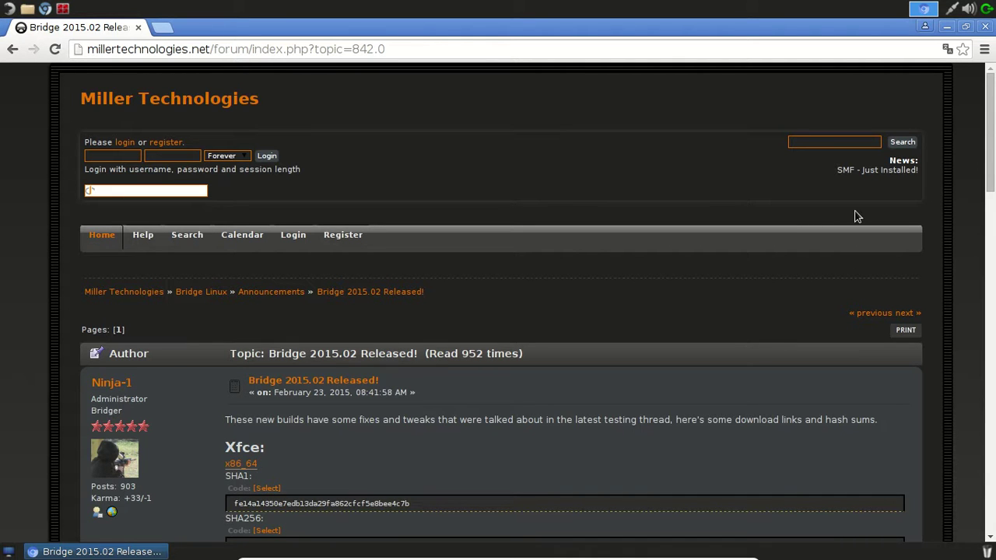
{"action": "left_click", "coordinate": [985, 26]}
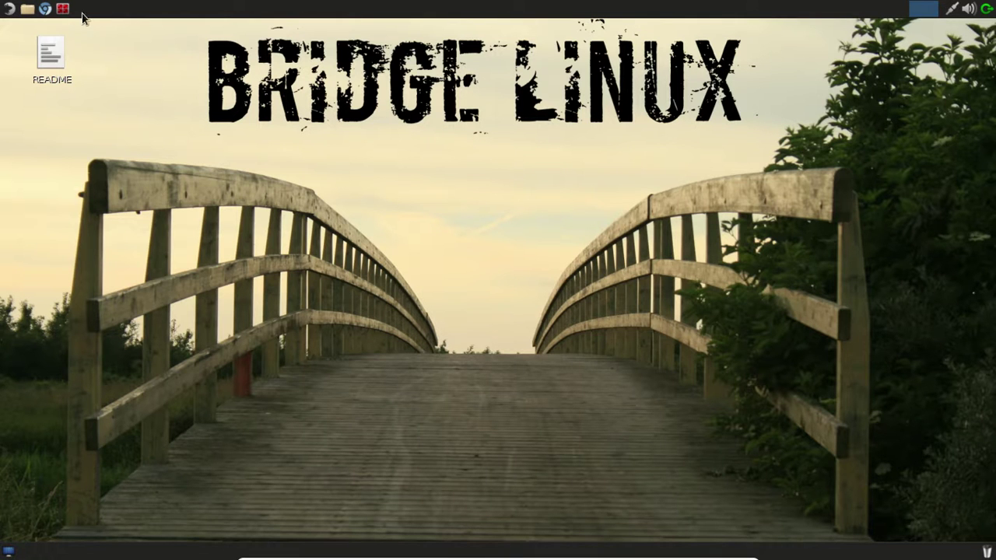
Step: Launch Thunderbird to check its interface language, dismiss the welcome dialog, and close the program
{"action": "left_click", "coordinate": [9, 9]}
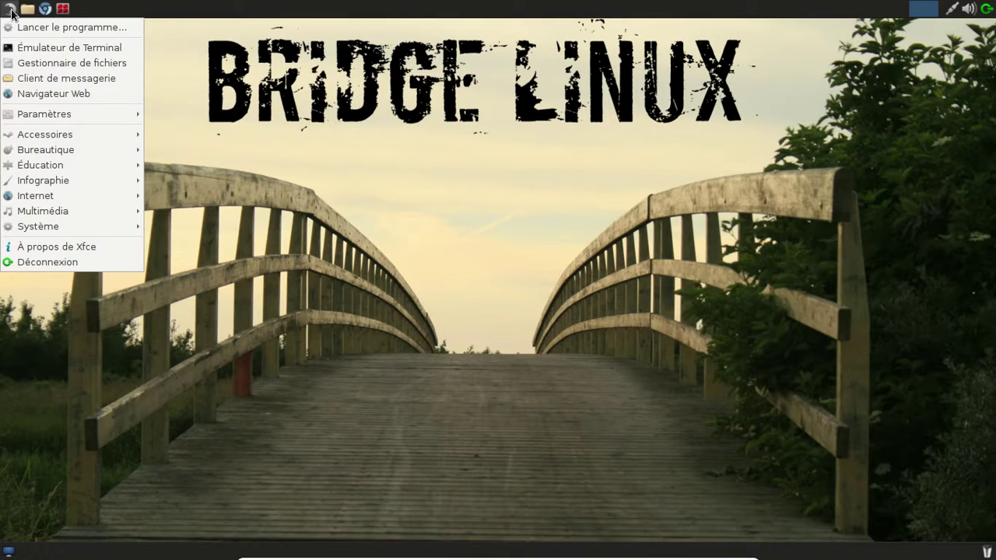
{"action": "mouse_move", "coordinate": [94, 137]}
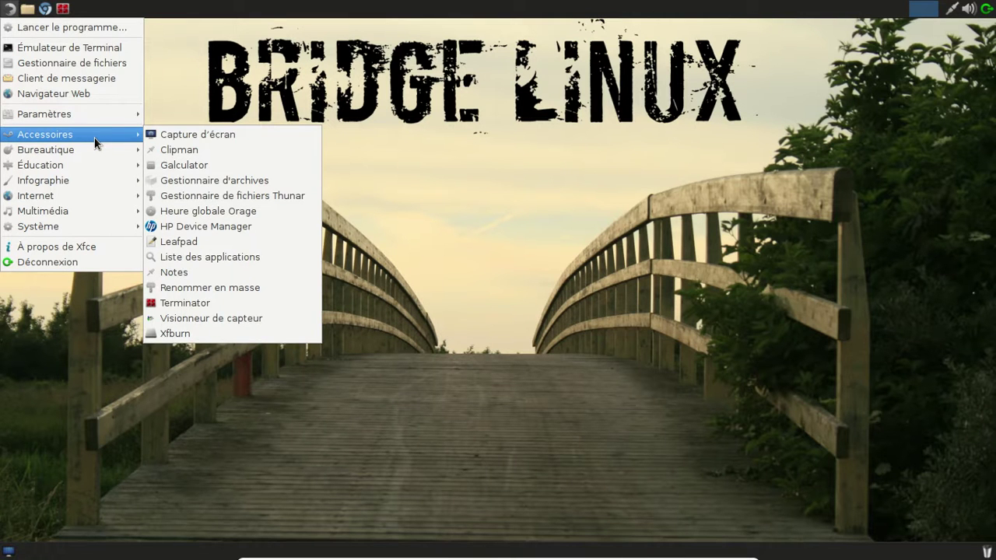
{"action": "mouse_move", "coordinate": [73, 193]}
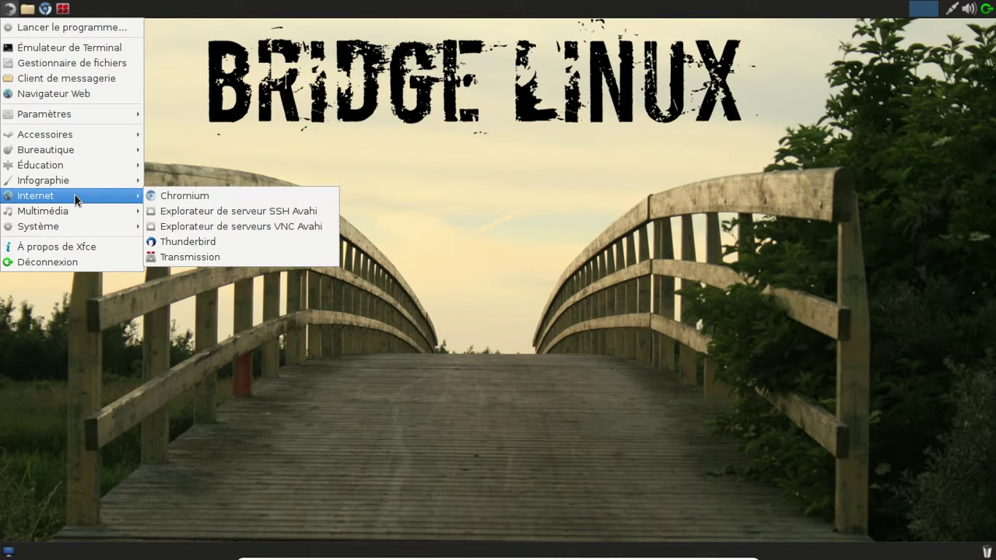
{"action": "left_click", "coordinate": [201, 242]}
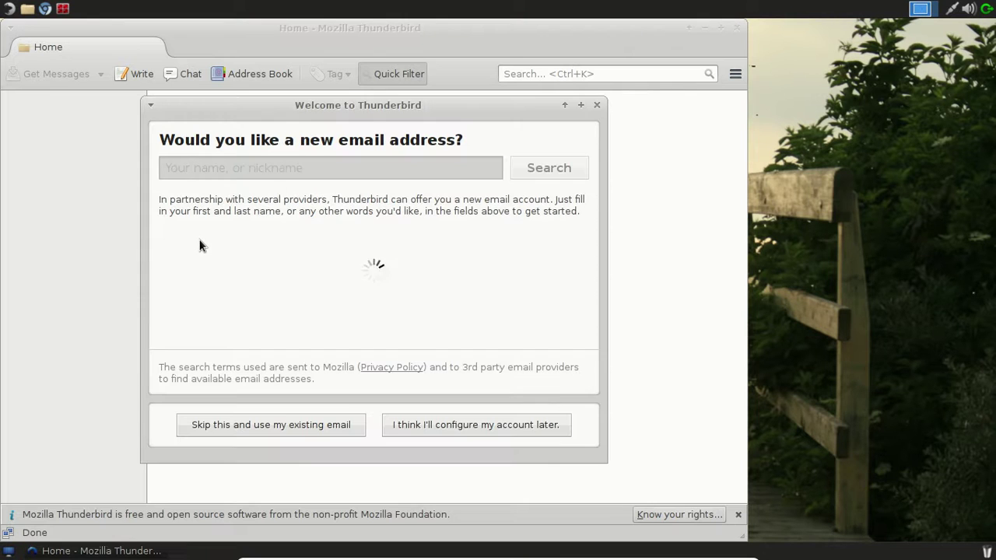
{"action": "left_click", "coordinate": [597, 106]}
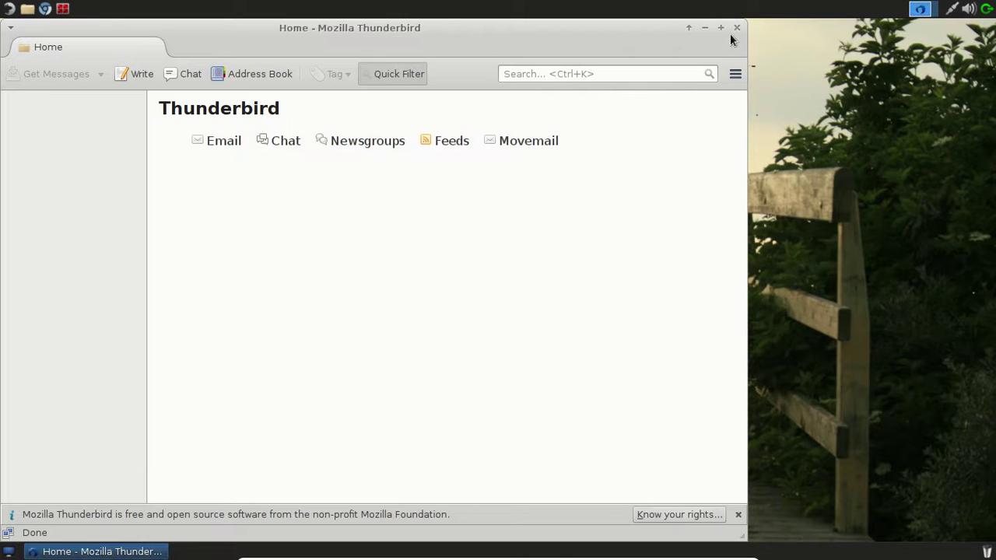
{"action": "left_click", "coordinate": [736, 28]}
Step: Open a terminal and install the French language pack with sudo pacman -S thunderbird-i18n-fr, accepting the installation
{"action": "left_click", "coordinate": [9, 9]}
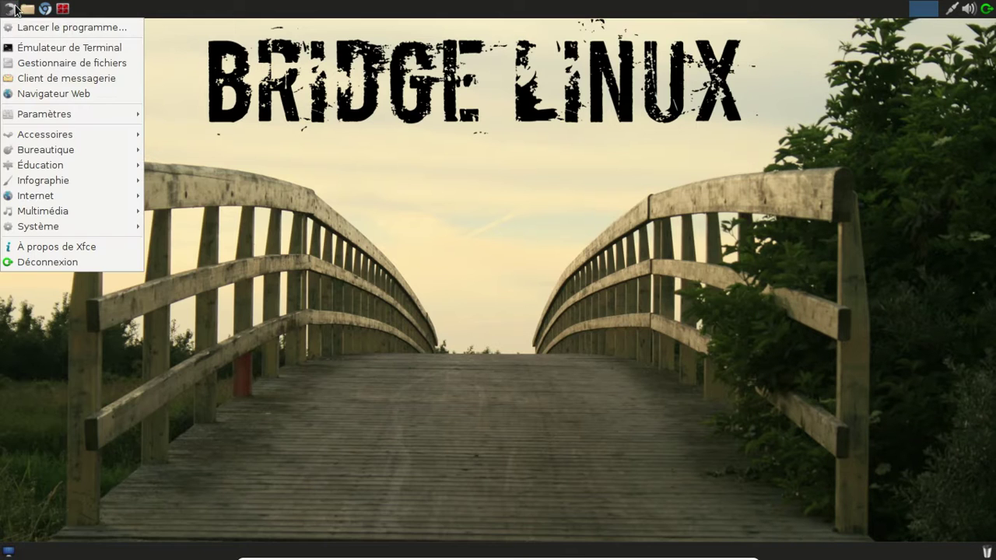
{"action": "left_click", "coordinate": [52, 48]}
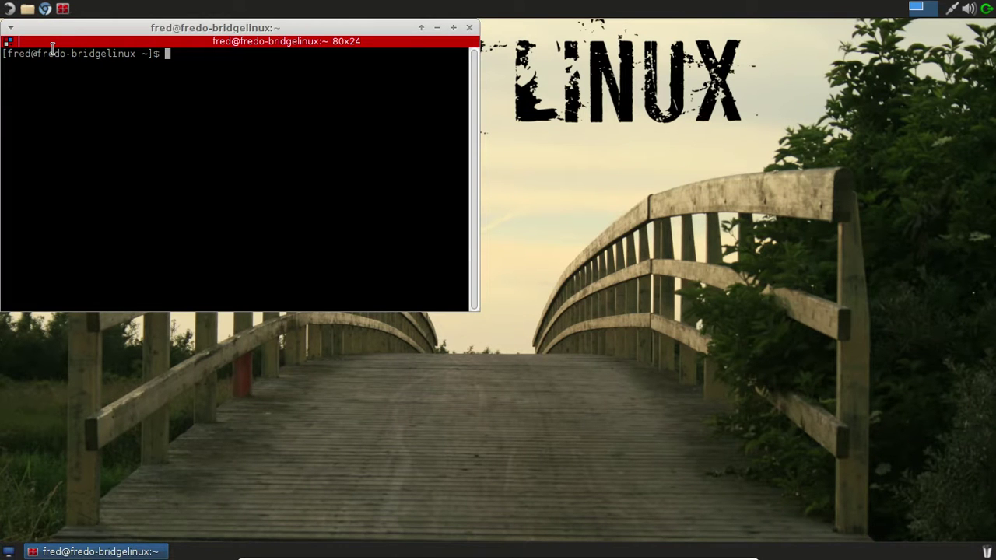
{"action": "type", "text": "sudo pacman -S thunderbi"}
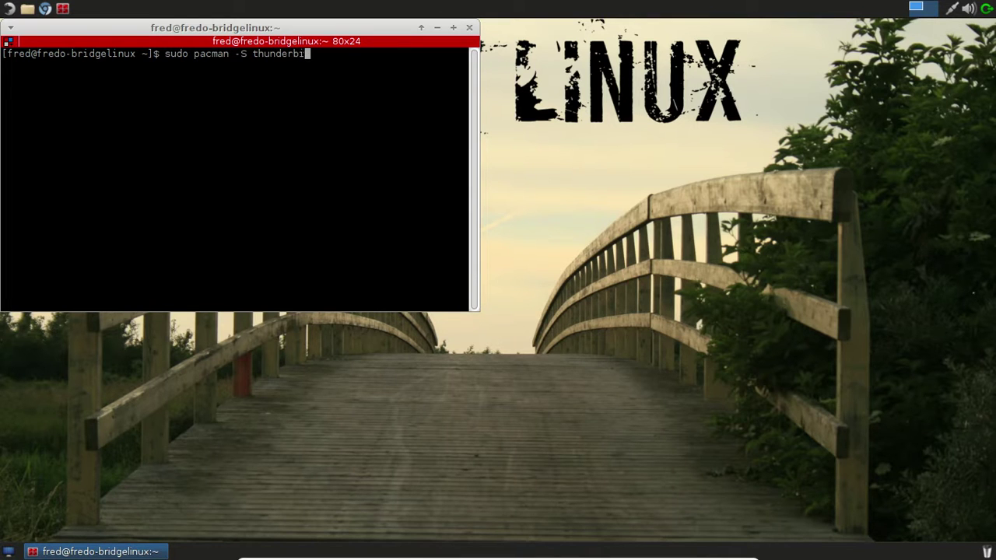
{"action": "type", "text": "rd-i18n-fr"}
{"action": "key", "text": "Return"}
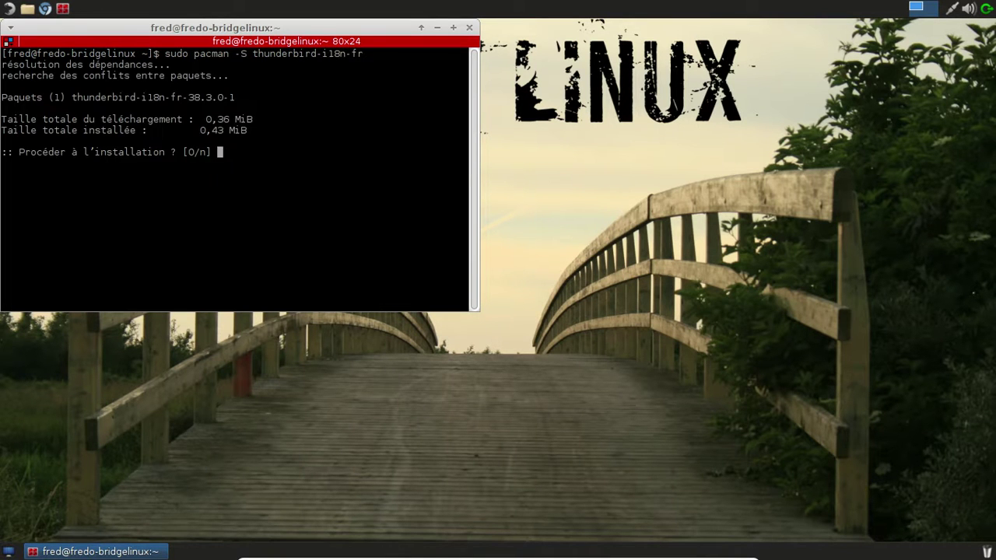
{"action": "key", "text": "Return"}
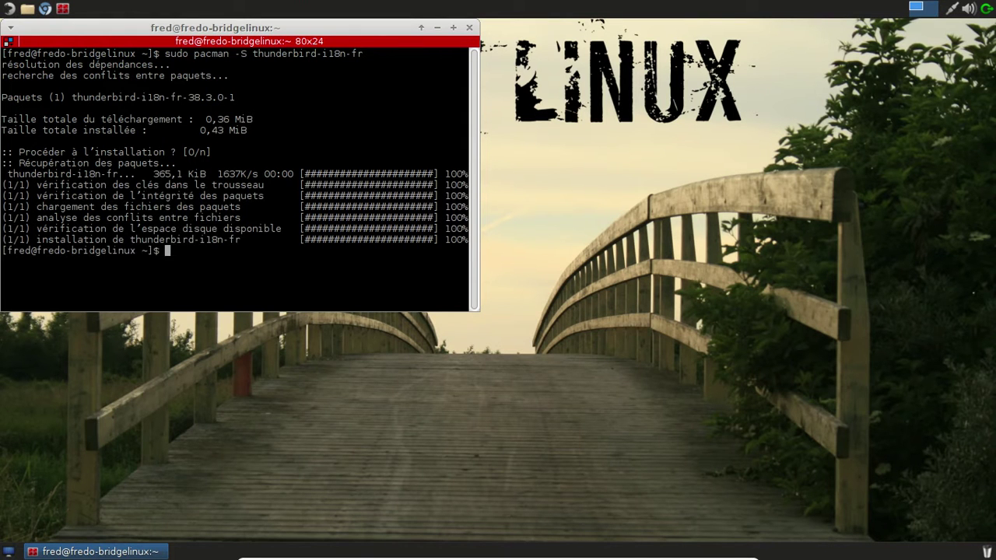
Step: Delete the hidden Thunderbird profile folder from the home directory with rm -rf and exit the terminal
{"action": "type", "text": "rm -rf .thu"}
{"action": "key", "text": "Tab"}
{"action": "key", "text": "Return"}
{"action": "type", "text": "exit"}
{"action": "key", "text": "Return"}
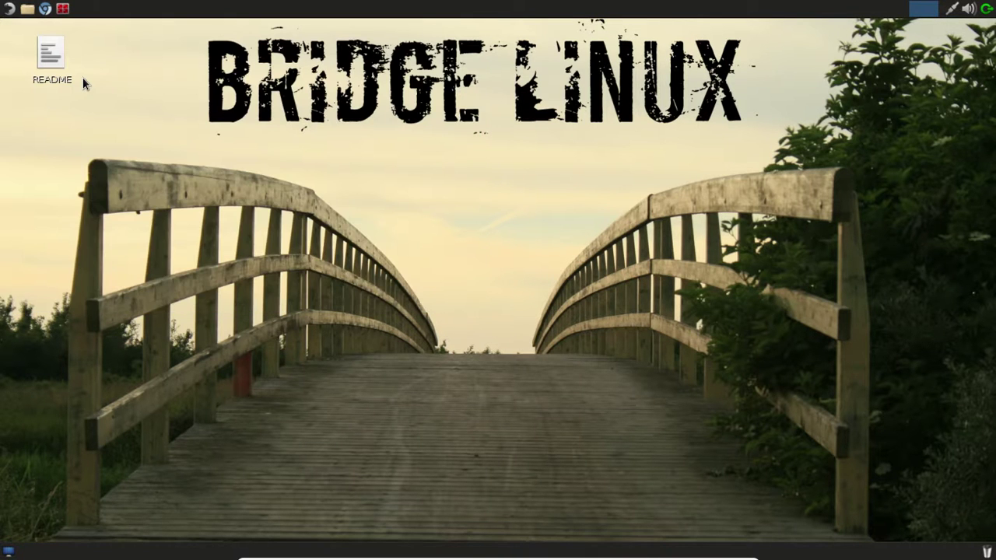
Step: Relaunch Thunderbird to check that its interface is in French, dismiss the welcome dialog, and close it
{"action": "left_click", "coordinate": [10, 8]}
{"action": "mouse_move", "coordinate": [79, 195]}
{"action": "left_click", "coordinate": [212, 241]}
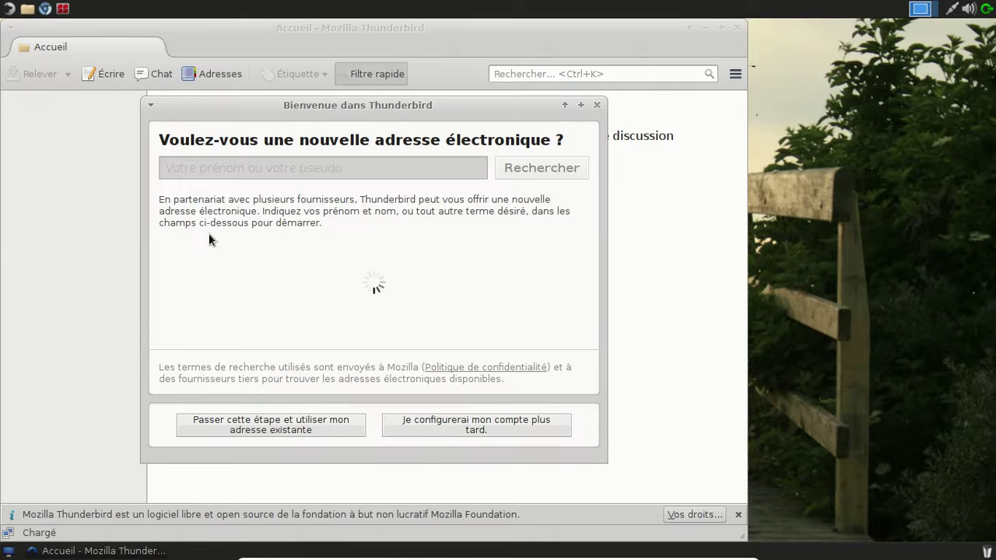
{"action": "left_click", "coordinate": [597, 105]}
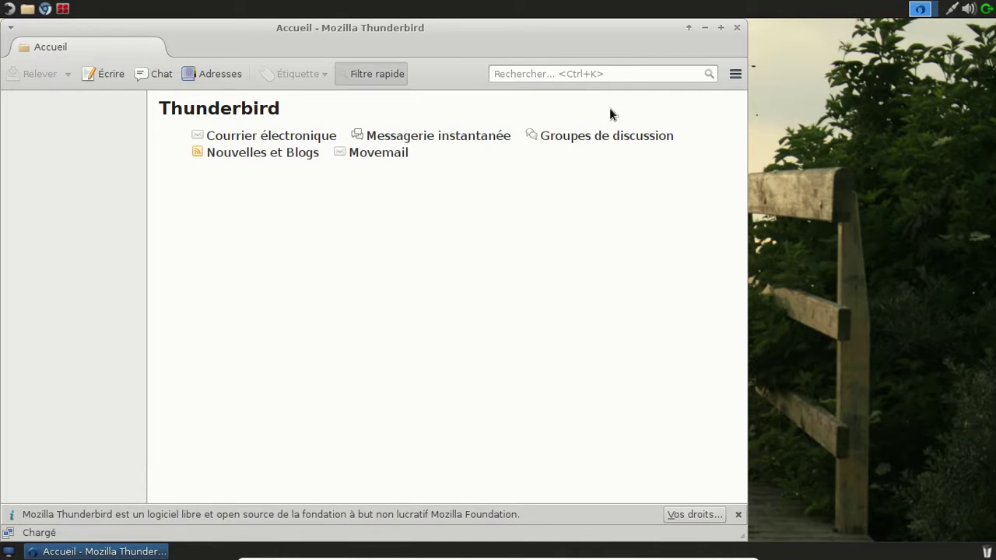
{"action": "left_click", "coordinate": [737, 29]}
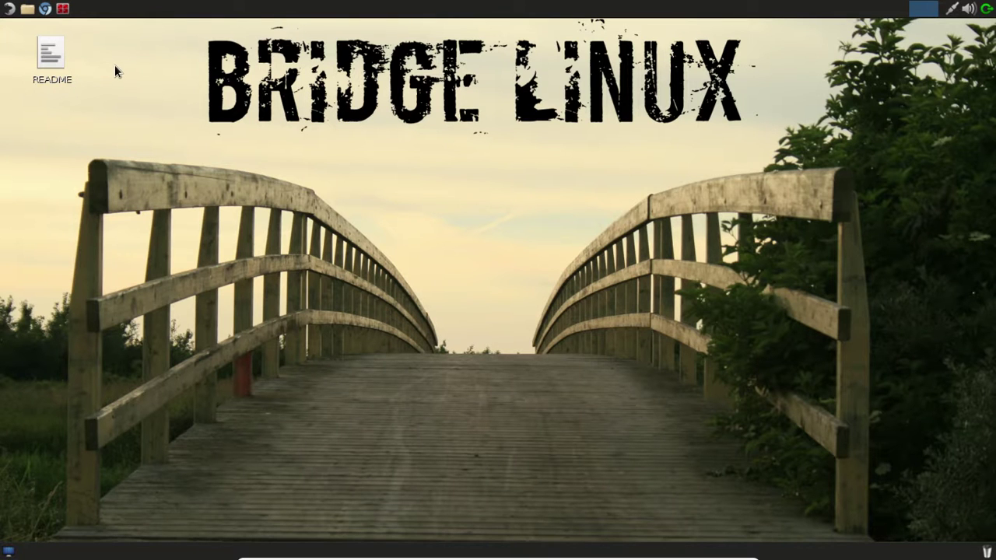
Step: Launch GNOME MPlayer, check its version information in the about dialog, and close the dialog and the player
{"action": "left_click", "coordinate": [2, 12]}
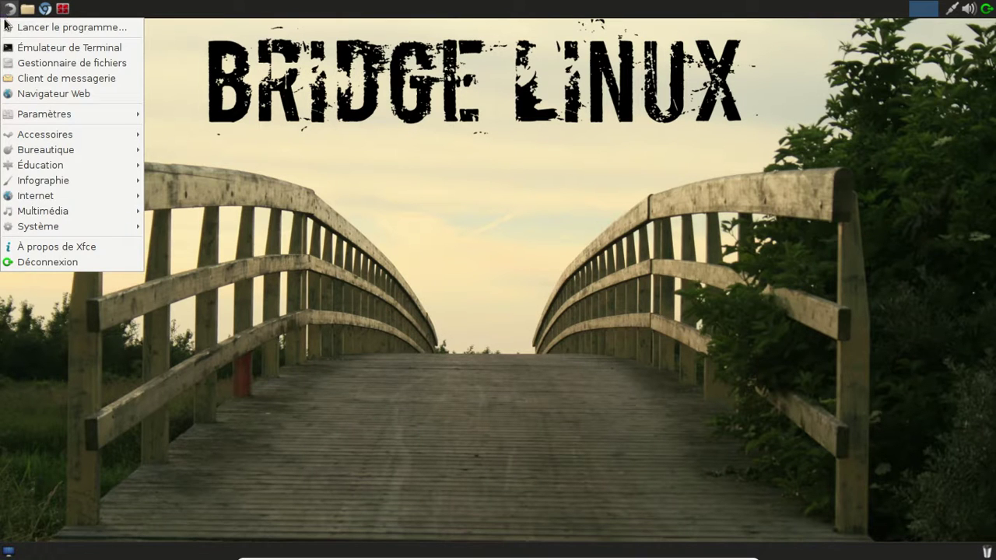
{"action": "mouse_move", "coordinate": [111, 207]}
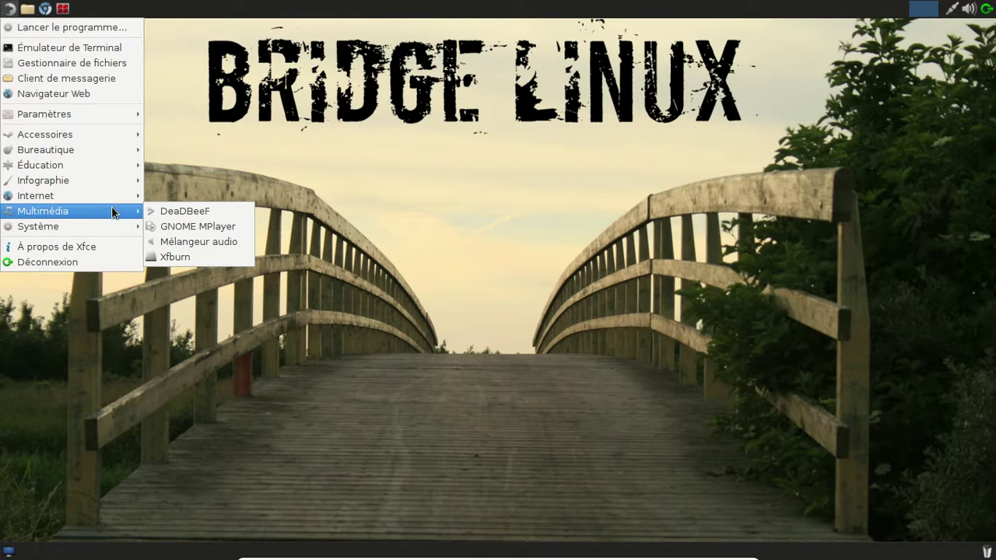
{"action": "left_click", "coordinate": [189, 226]}
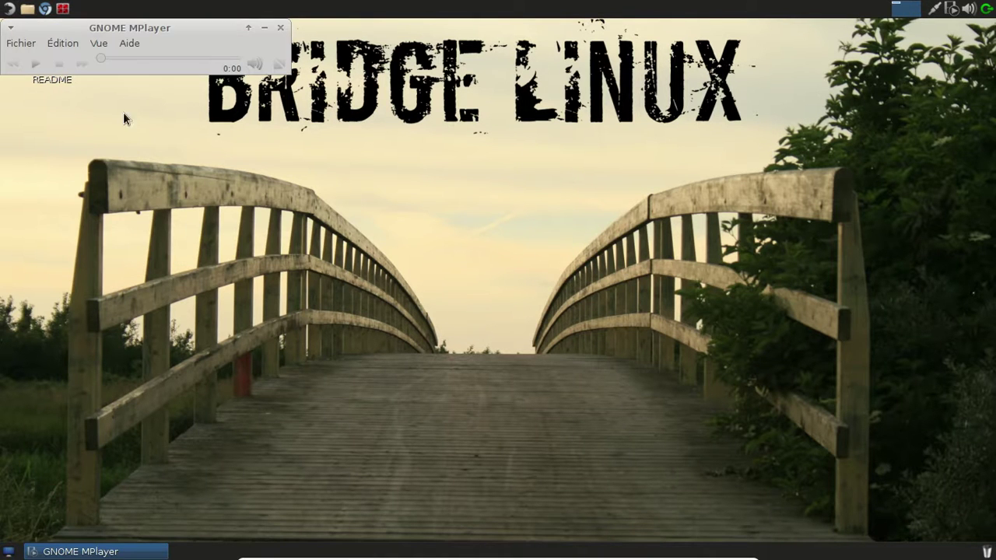
{"action": "left_click", "coordinate": [125, 46]}
{"action": "left_click", "coordinate": [125, 64]}
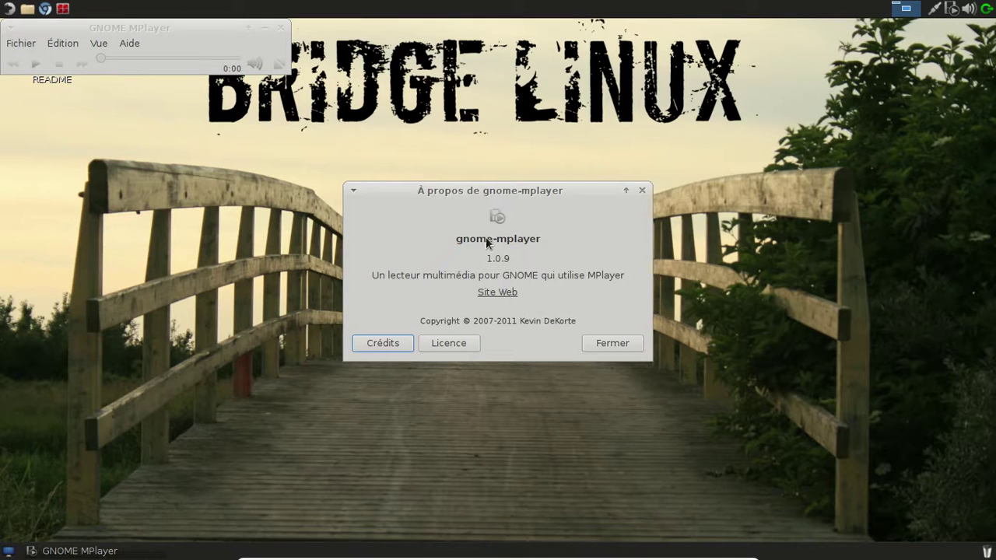
{"action": "left_click", "coordinate": [616, 349]}
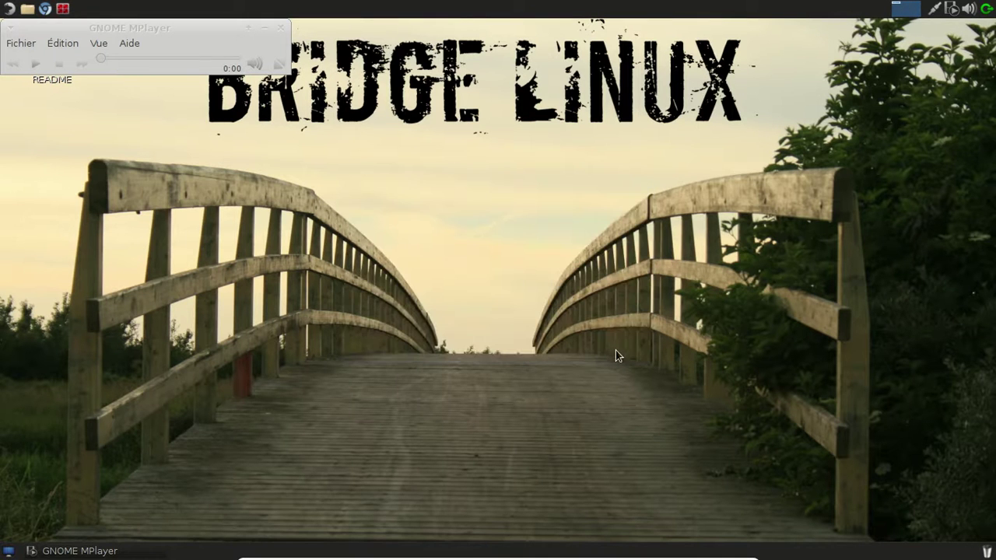
{"action": "left_click", "coordinate": [281, 28]}
Step: Launch GParted, authenticate with the root password, review the partitions on /dev/sda, and close the program
{"action": "left_click", "coordinate": [10, 9]}
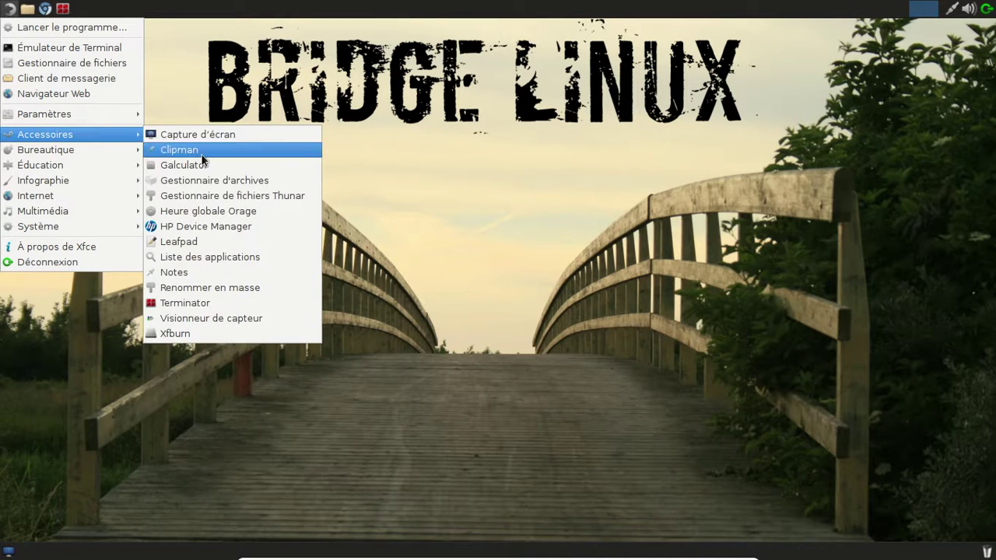
{"action": "mouse_move", "coordinate": [78, 211]}
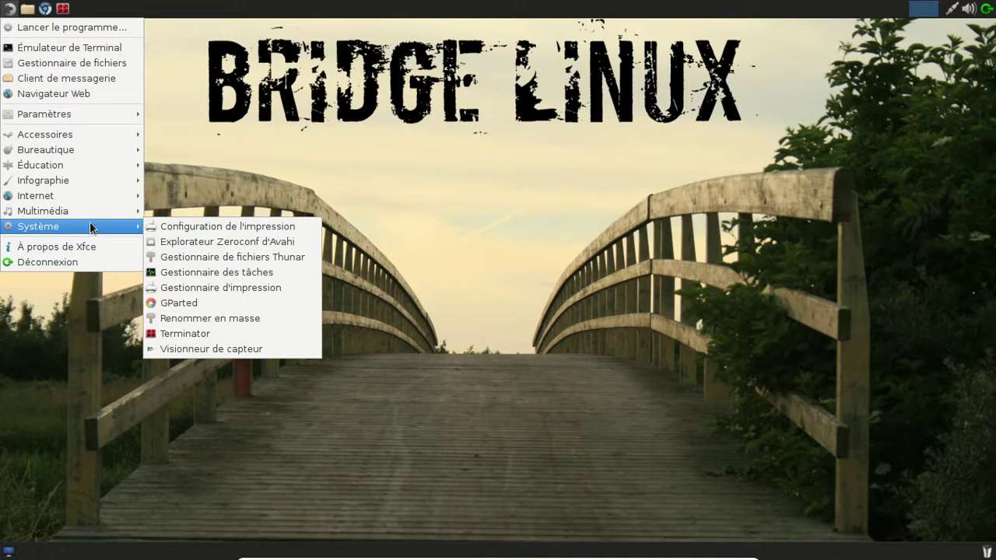
{"action": "left_click", "coordinate": [218, 303]}
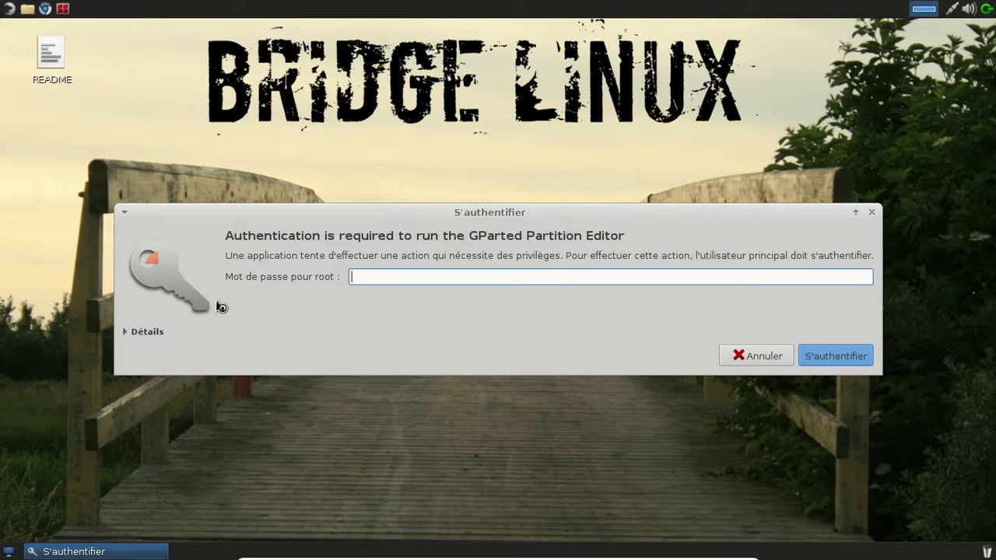
{"action": "type", "text": "********"}
{"action": "key", "text": "Return"}
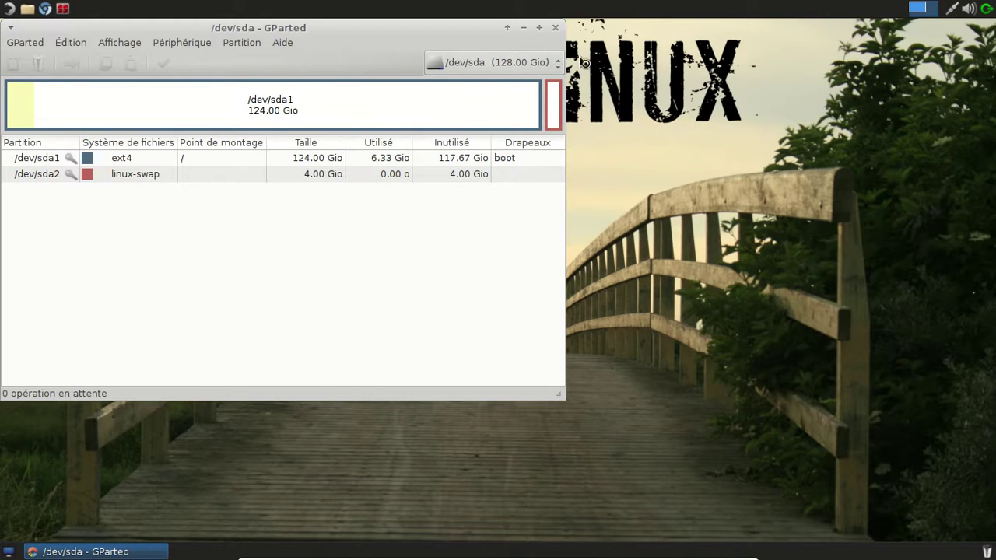
{"action": "left_click", "coordinate": [555, 28]}
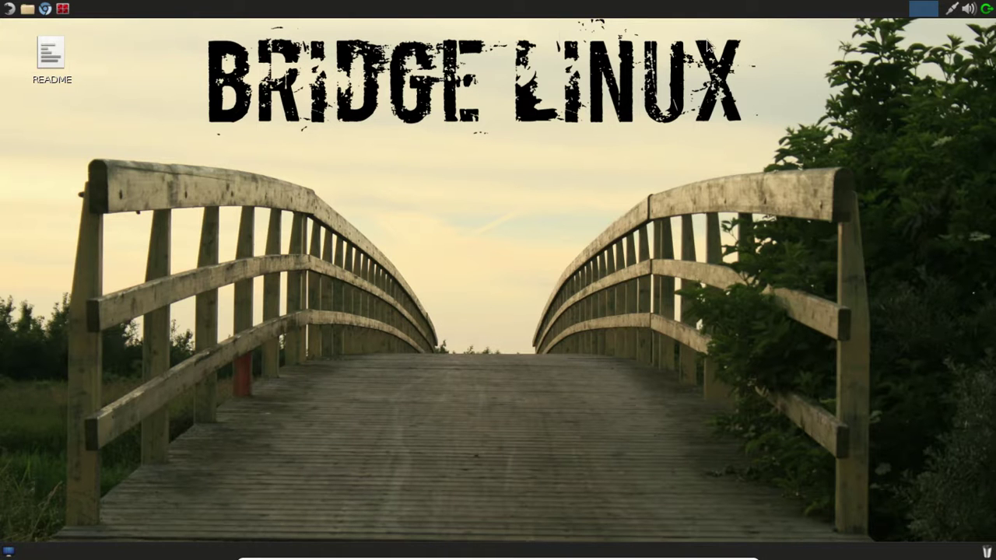
Step: Shut down the computer from the session logout dialog
{"action": "left_click", "coordinate": [986, 9]}
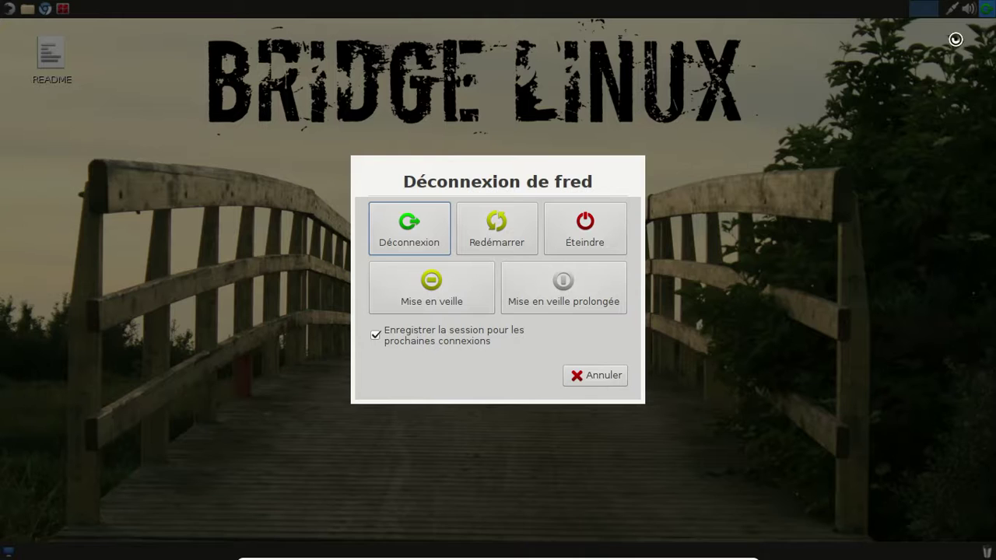
{"action": "left_click", "coordinate": [589, 242]}
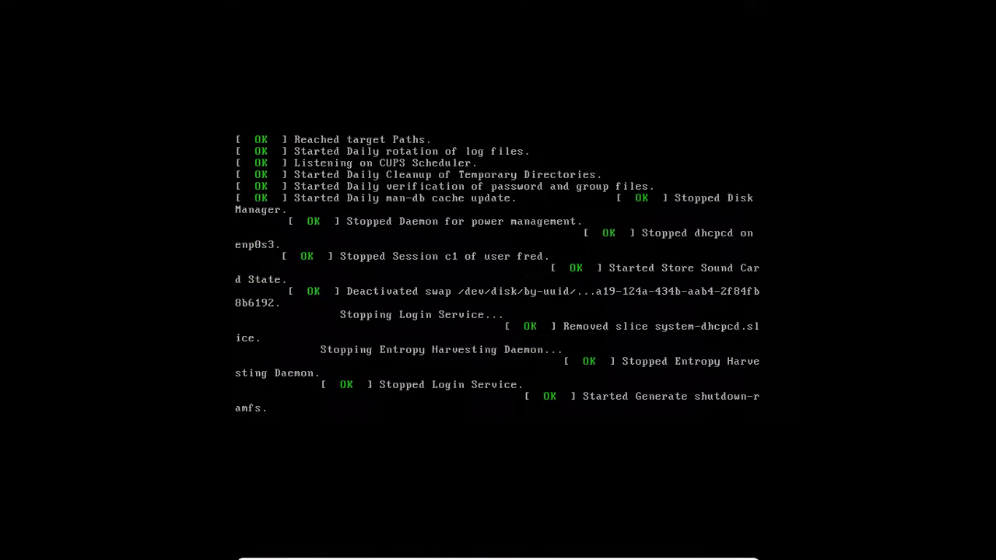